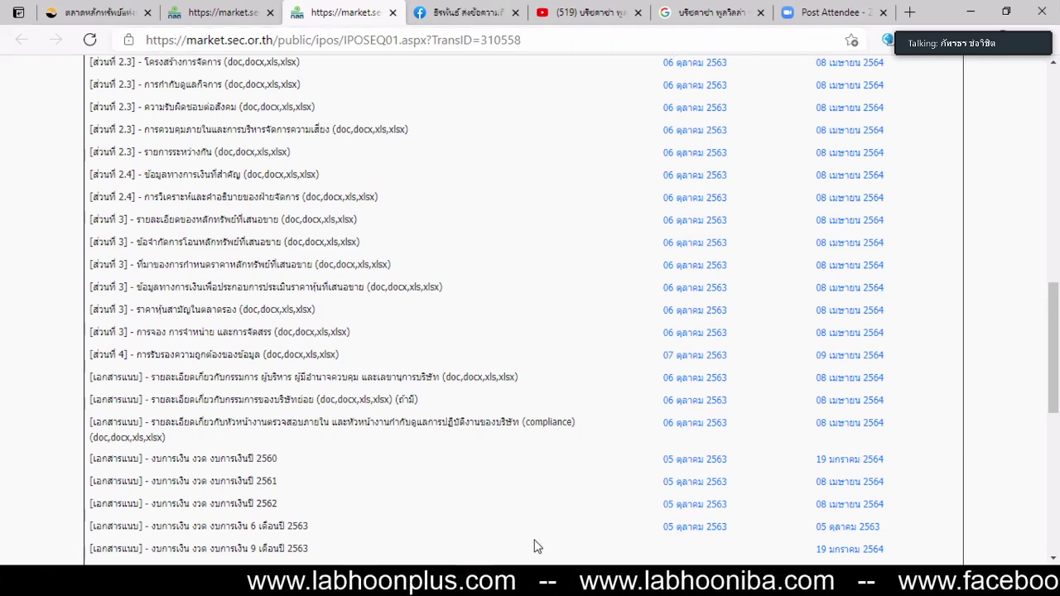
# Switch to the executive summary document in Word and locate the major shareholders table
pyautogui.click(542, 584)
pyautogui.click(466, 506)
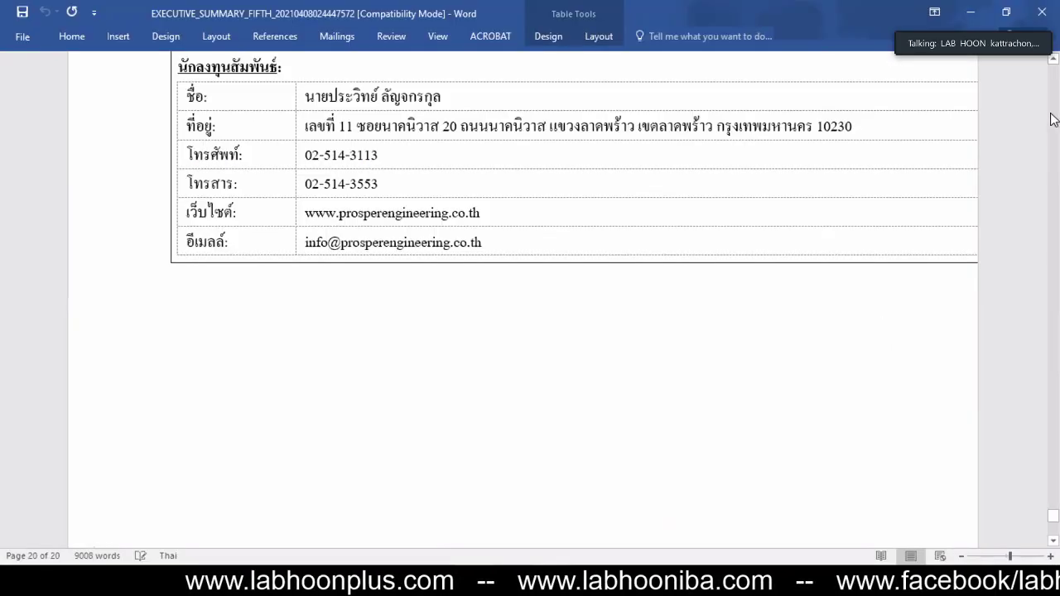
pyautogui.scroll(10, 1024, 361)
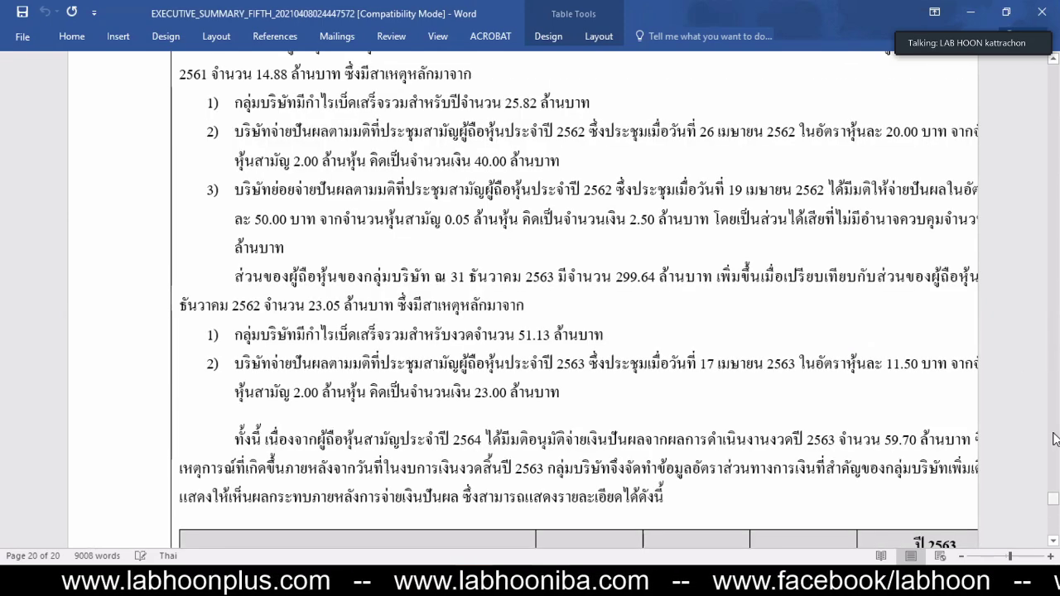
pyautogui.moveTo(1052, 499); pyautogui.dragTo(1053, 298)
pyautogui.click(1053, 298)
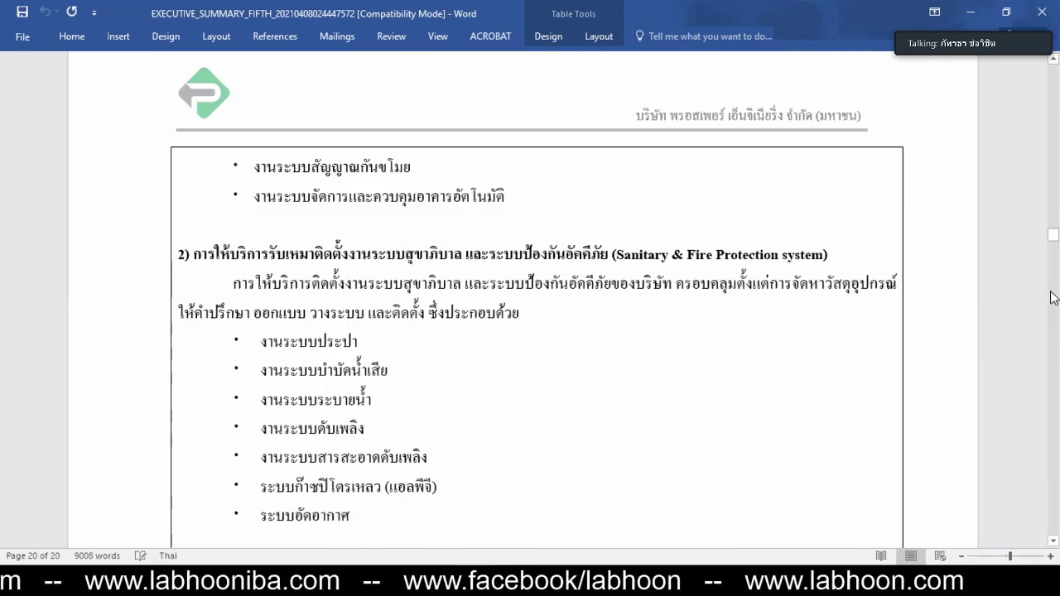
pyautogui.click(1054, 298)
pyautogui.click(1054, 297)
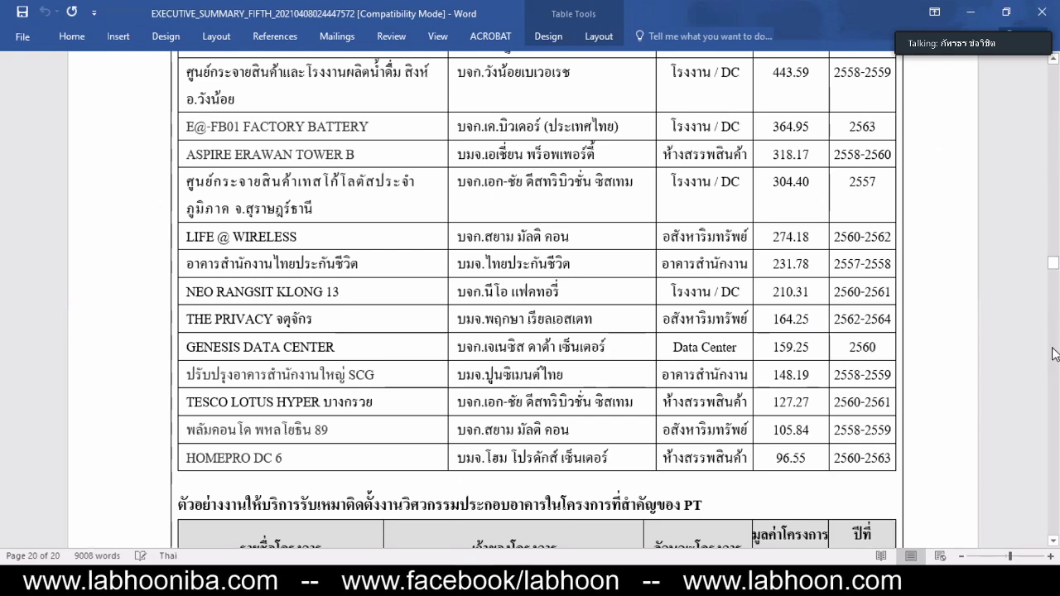
pyautogui.click(1054, 354)
pyautogui.click(1054, 354)
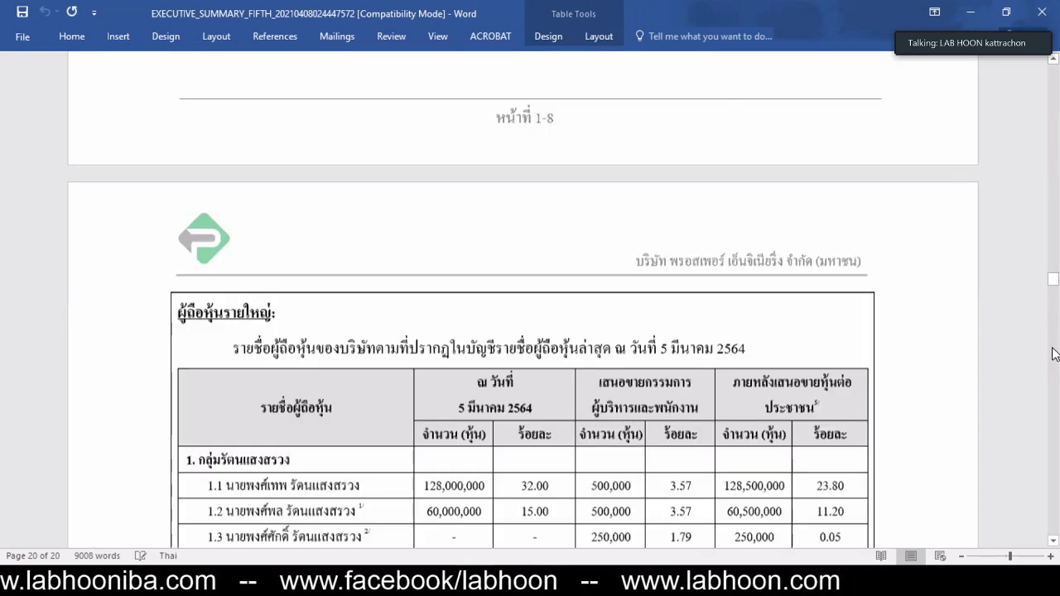
# Look through the major shareholders table and highlight the heading of the columns for holdings after the public offering
pyautogui.scroll(-10, 927, 259)
pyautogui.scroll(3, 732, 419)
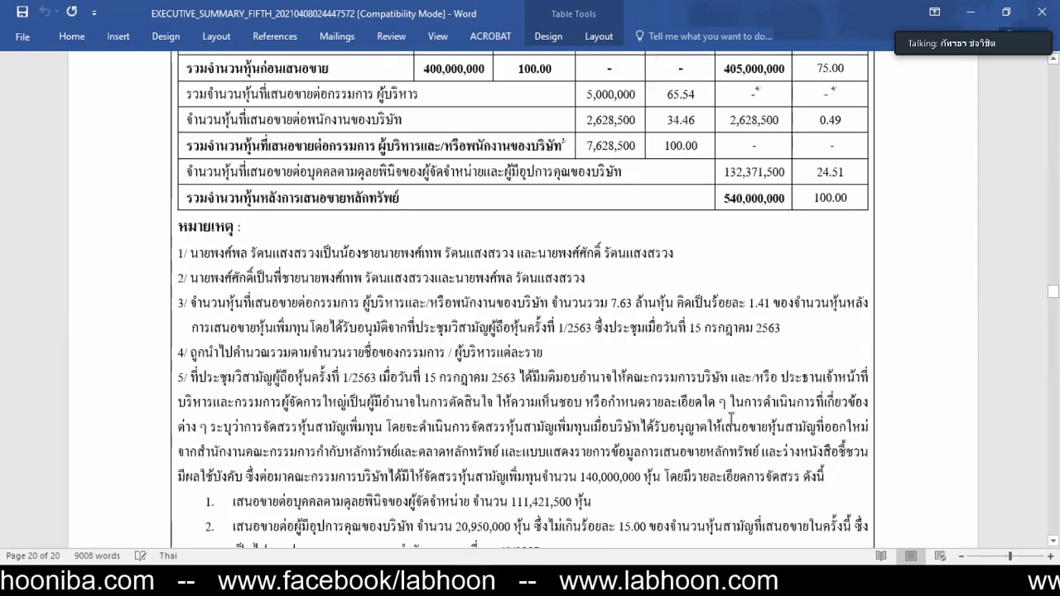
pyautogui.scroll(5, 727, 418)
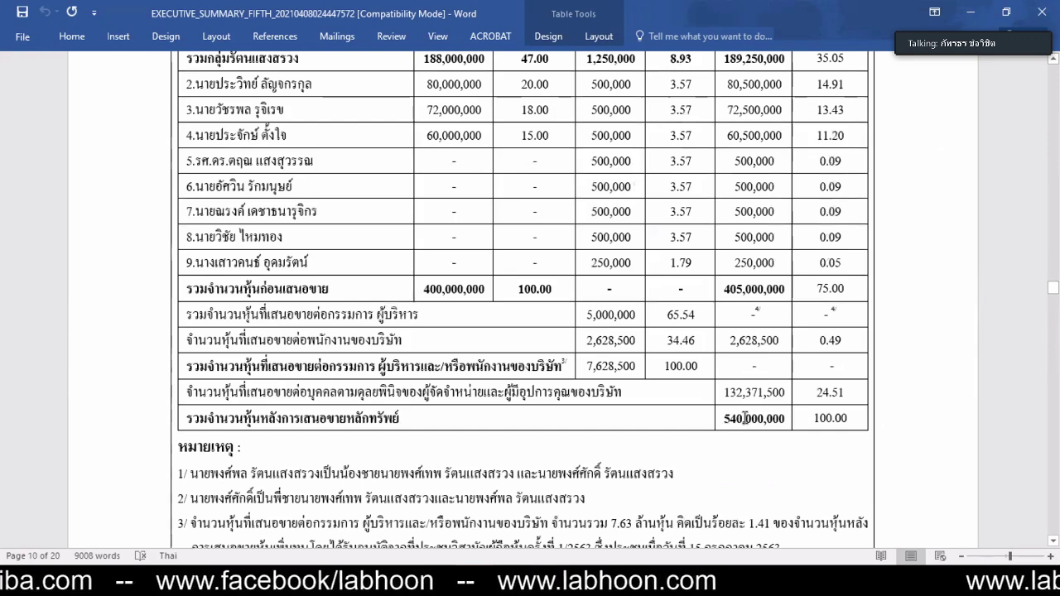
pyautogui.scroll(3, 745, 418)
pyautogui.scroll(2, 745, 418)
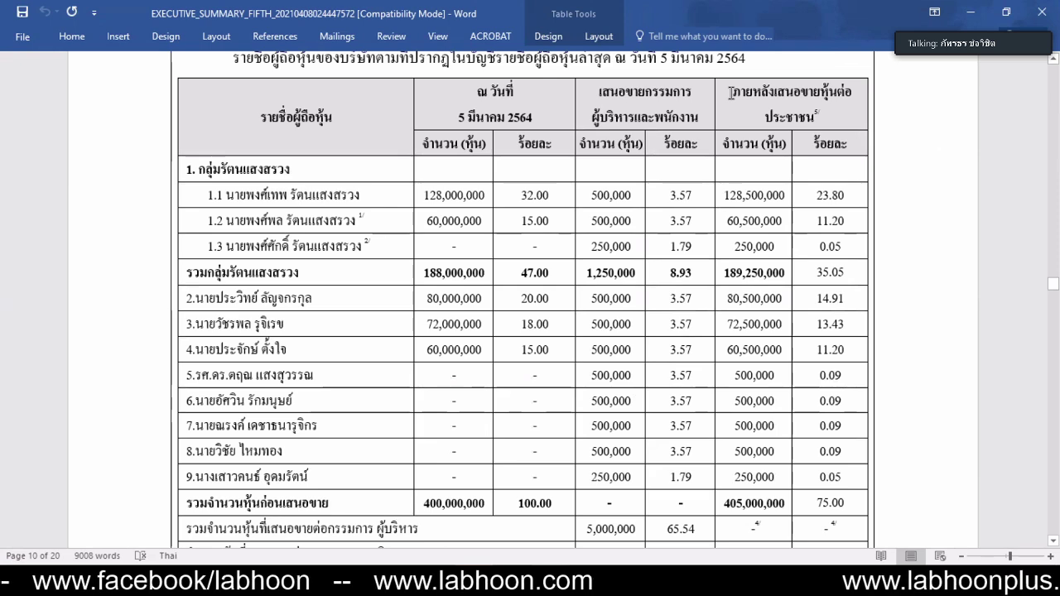
pyautogui.moveTo(731, 93)
pyautogui.mouseDown()
pyautogui.moveTo(833, 120)
pyautogui.moveTo(852, 142)
pyautogui.mouseUp()
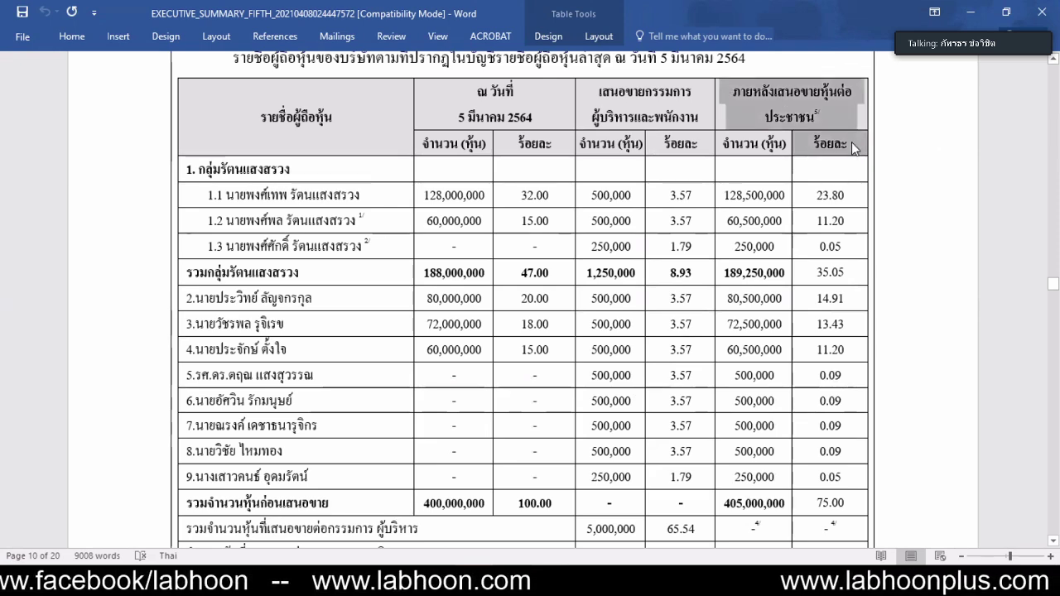
pyautogui.click(750, 119)
pyautogui.moveTo(733, 95); pyautogui.dragTo(845, 142)
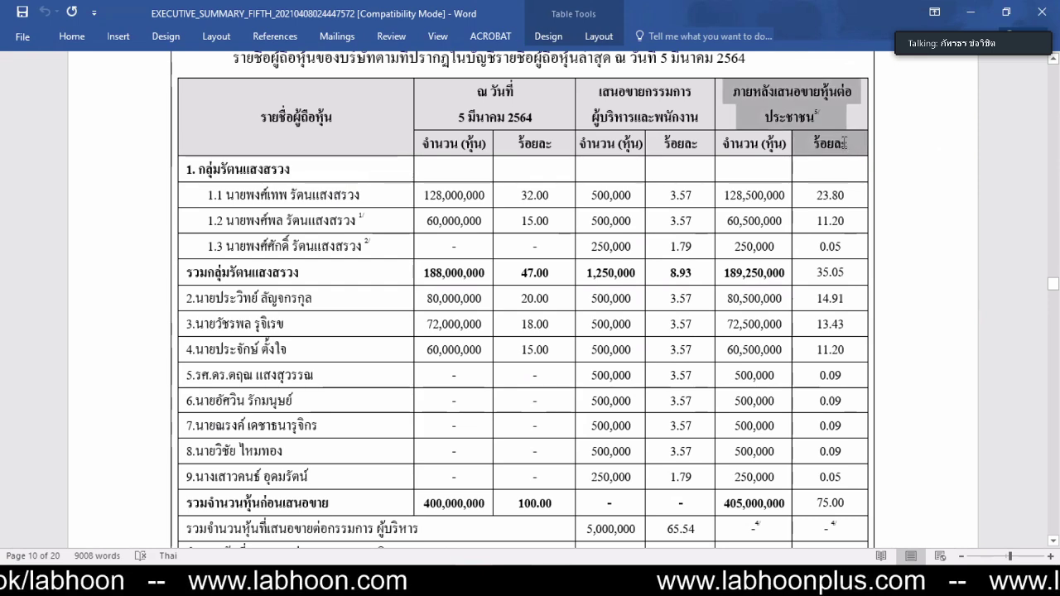
pyautogui.click(845, 142)
pyautogui.scroll(-1, 724, 411)
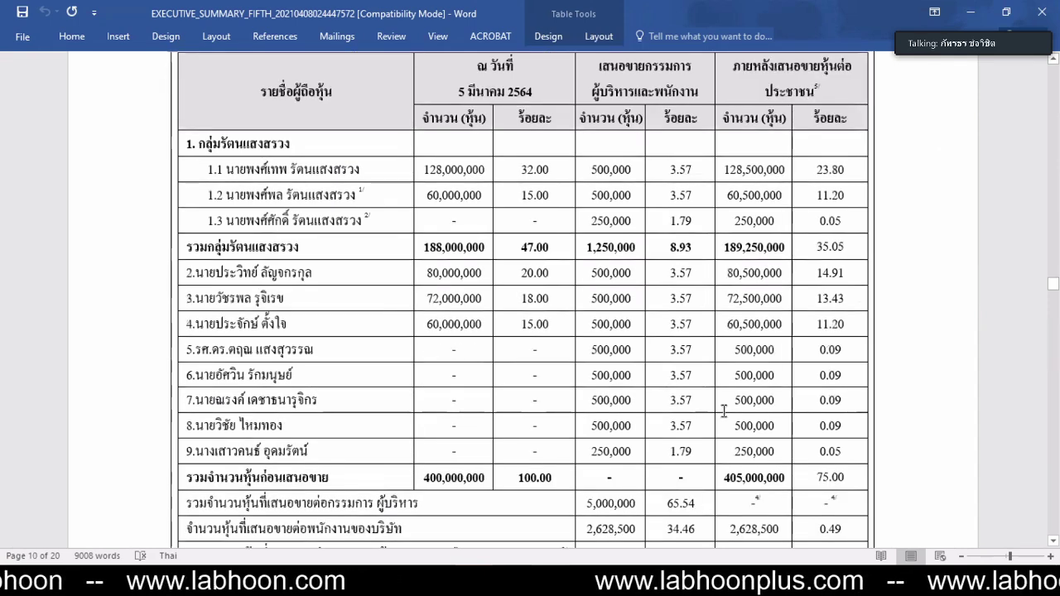
# Highlight the post-offering share totals in the shareholders table and compare the overall total with the share count in the Excel workbook
pyautogui.scroll(-5, 724, 411)
pyautogui.moveTo(724, 414); pyautogui.dragTo(778, 421)
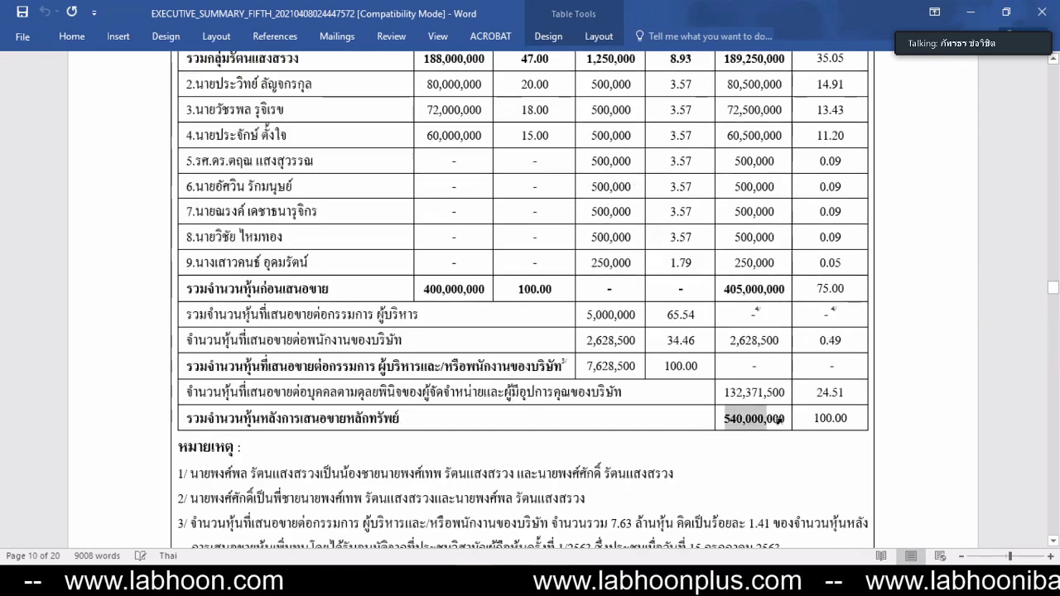
pyautogui.click(804, 422)
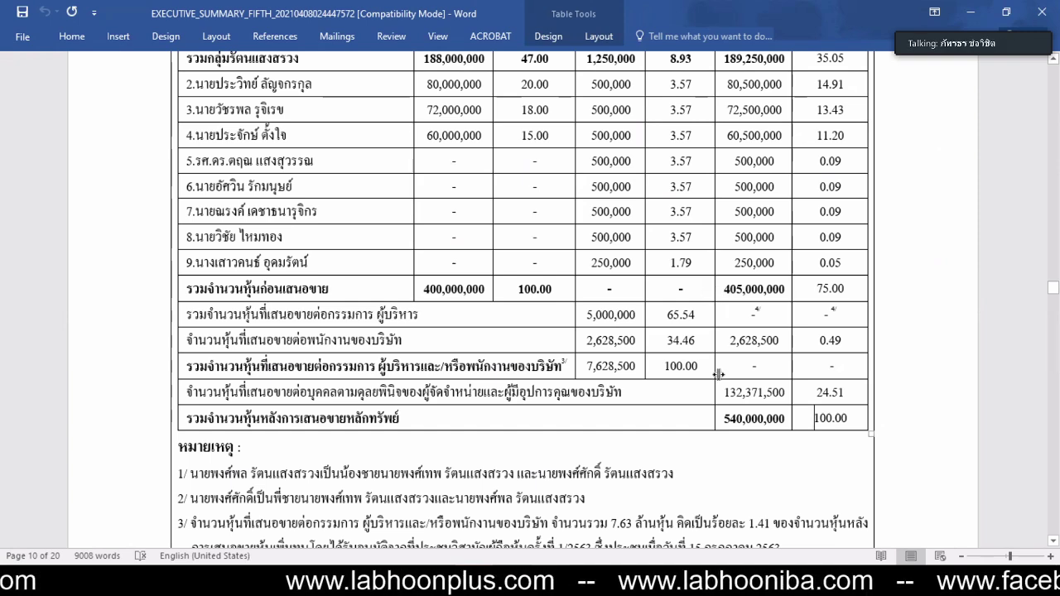
pyautogui.doubleClick(780, 291)
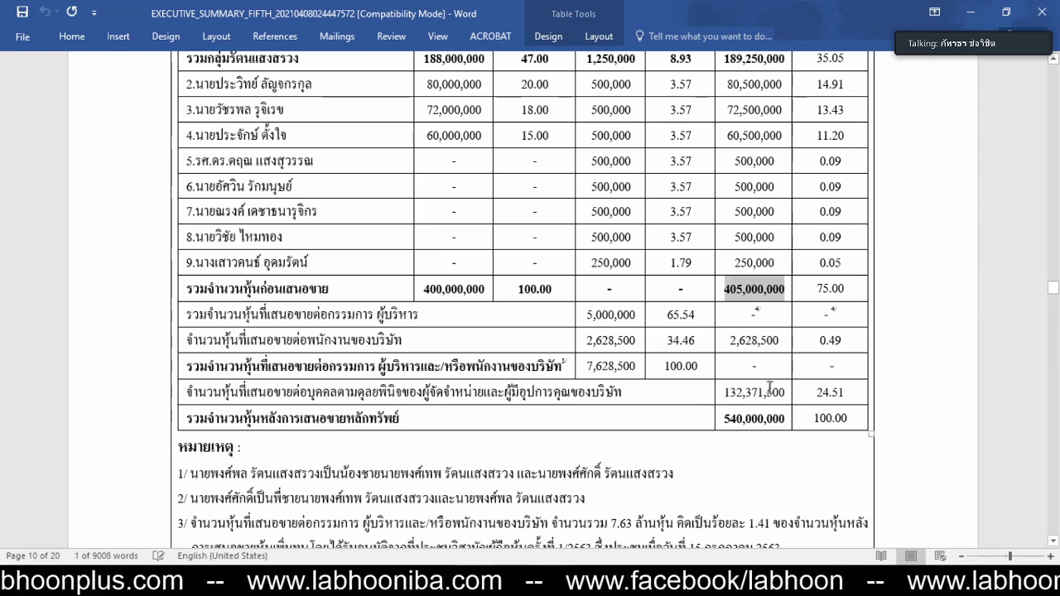
pyautogui.doubleClick(770, 392)
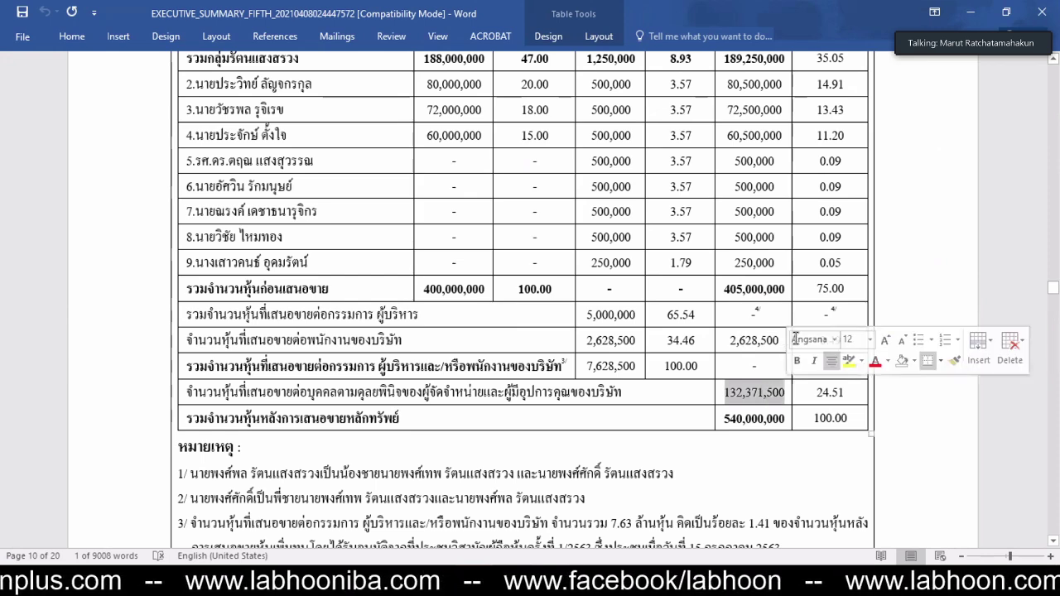
pyautogui.click(791, 339)
pyautogui.click(802, 394)
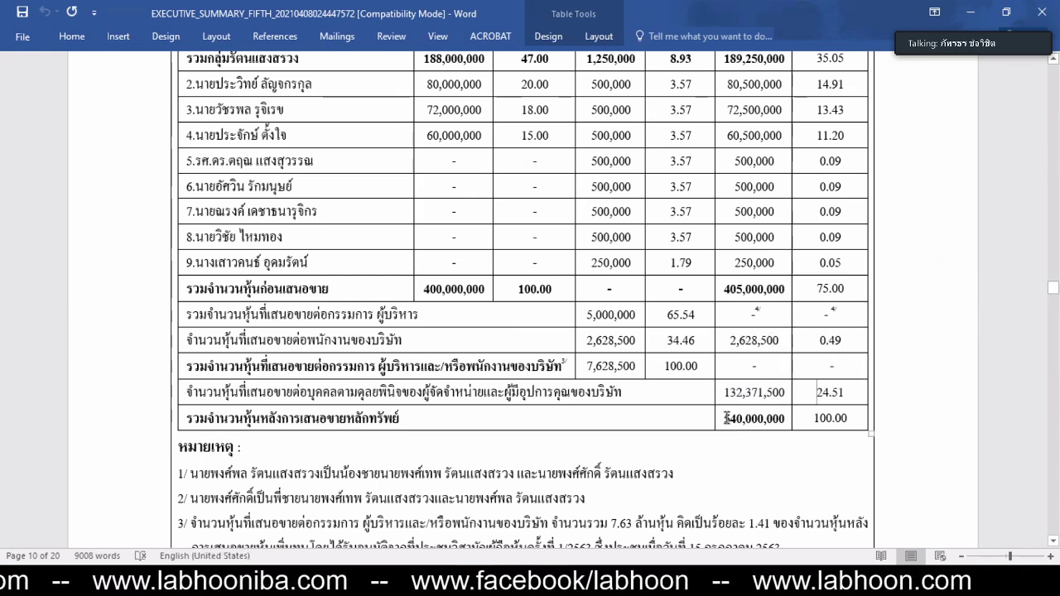
pyautogui.doubleClick(785, 420)
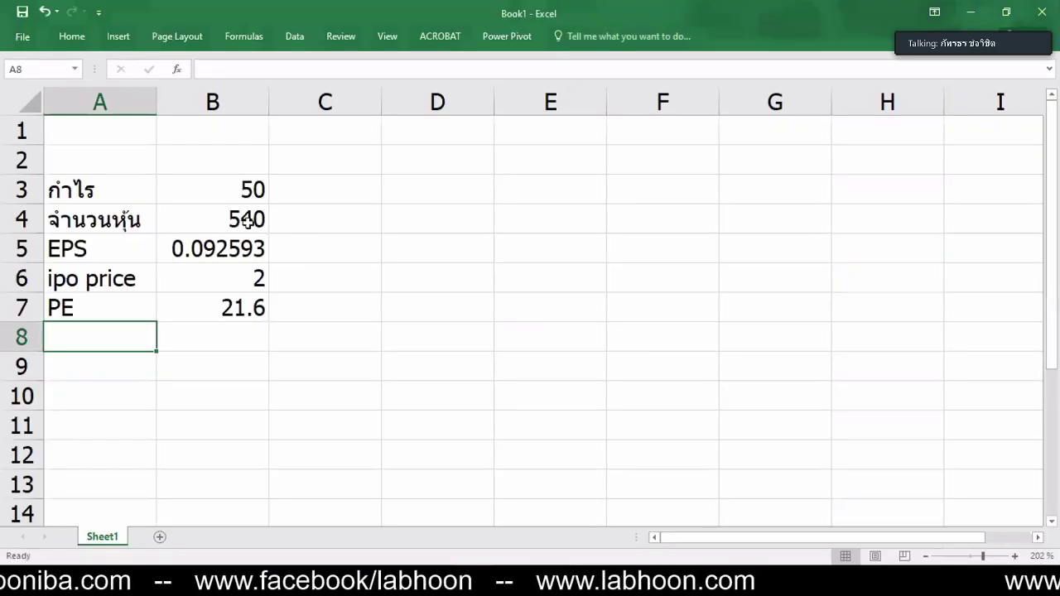
pyautogui.click(247, 220)
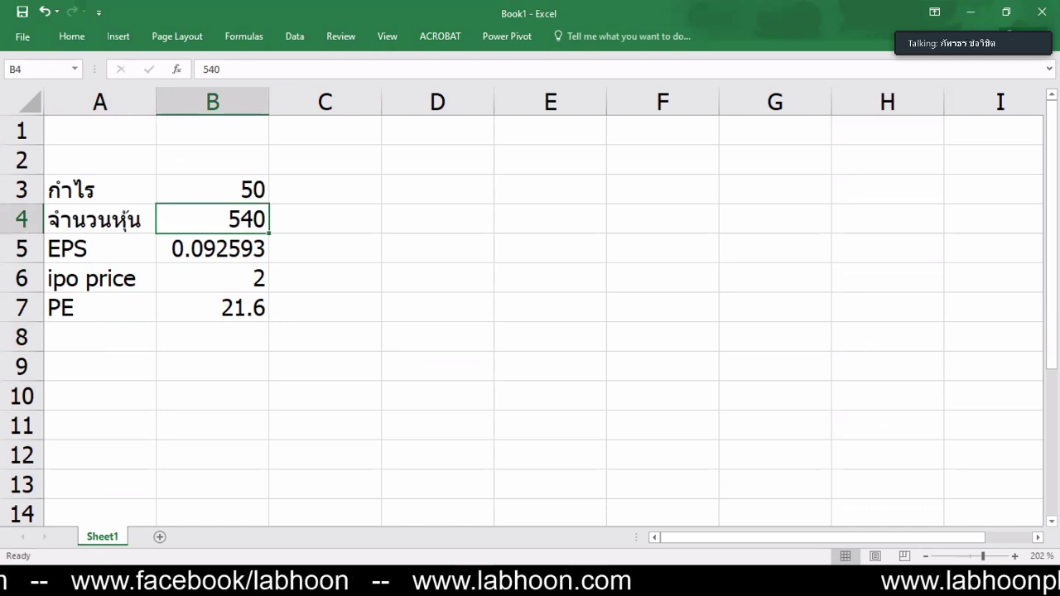
# Return to the executive summary in Word and find the table of key operating results for 2561 to 2563
pyautogui.moveTo(588, 584)
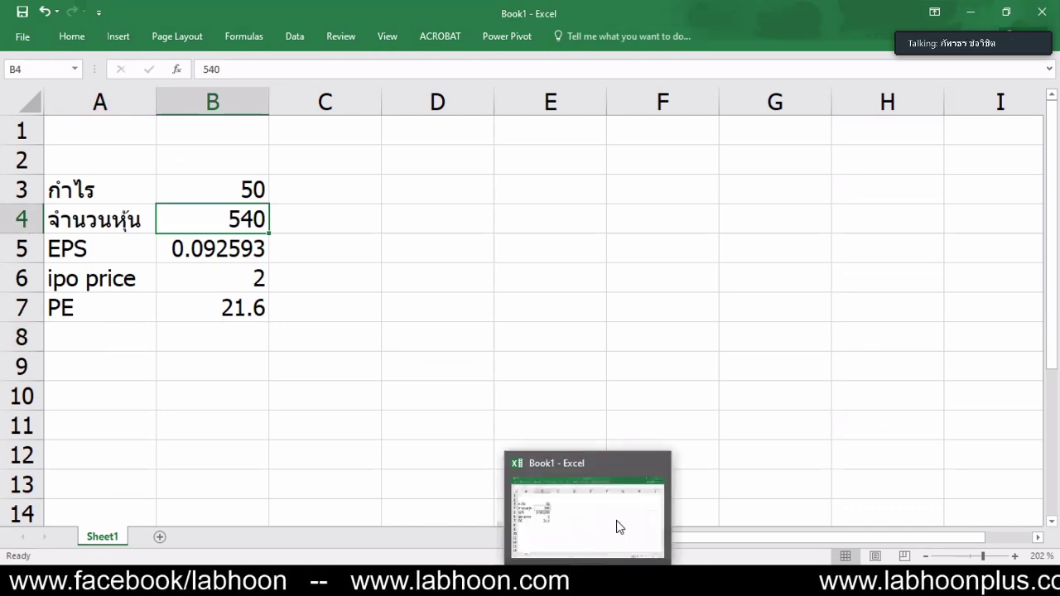
pyautogui.hotkey('alt', 'Tab')
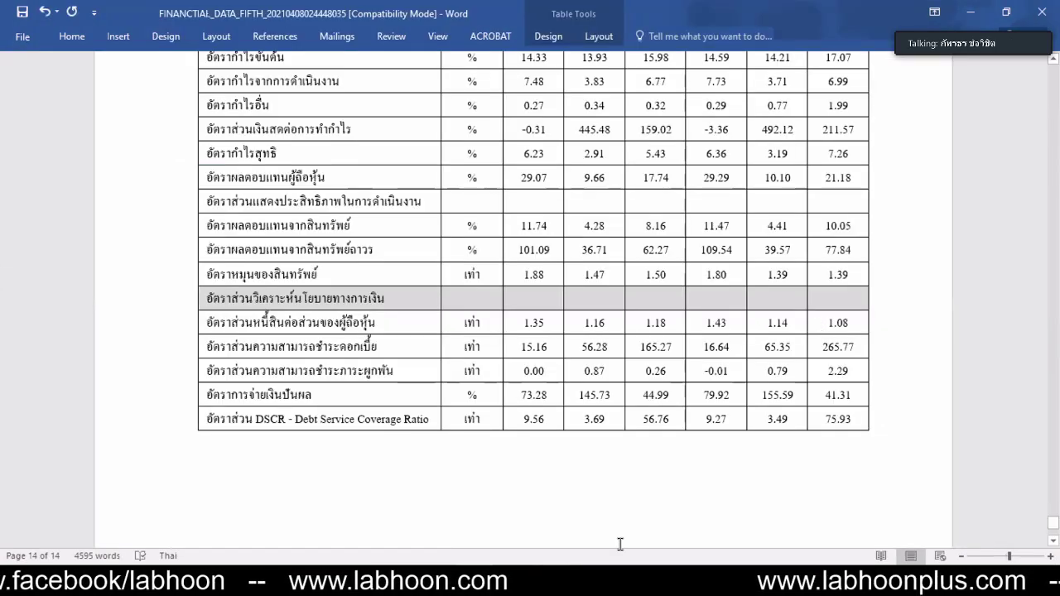
pyautogui.scroll(-1, 619, 543)
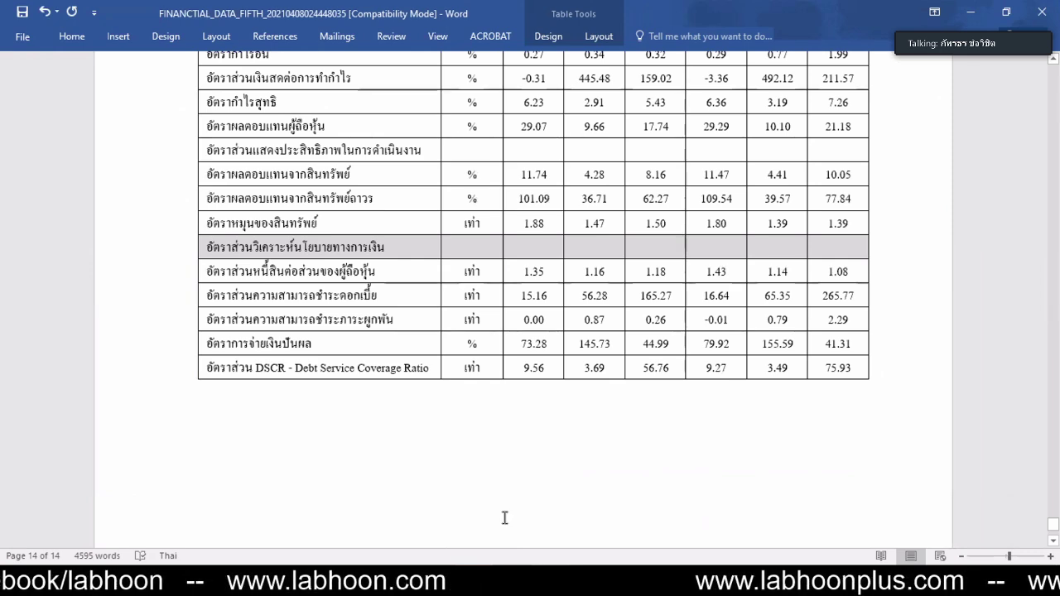
pyautogui.hotkey('alt', 'Tab')
pyautogui.scroll(-5, 857, 404)
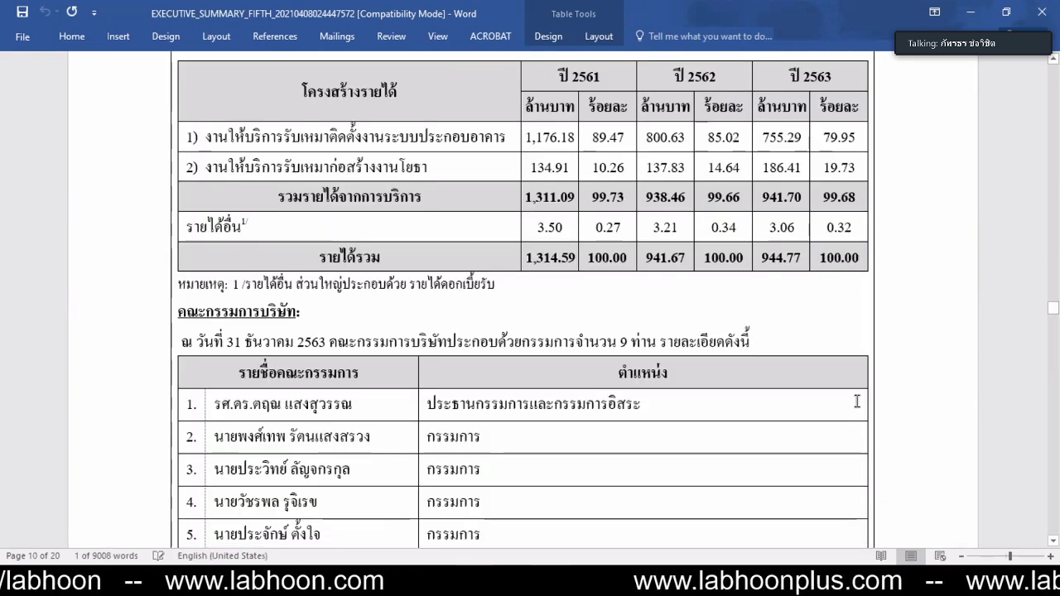
pyautogui.scroll(2, 857, 401)
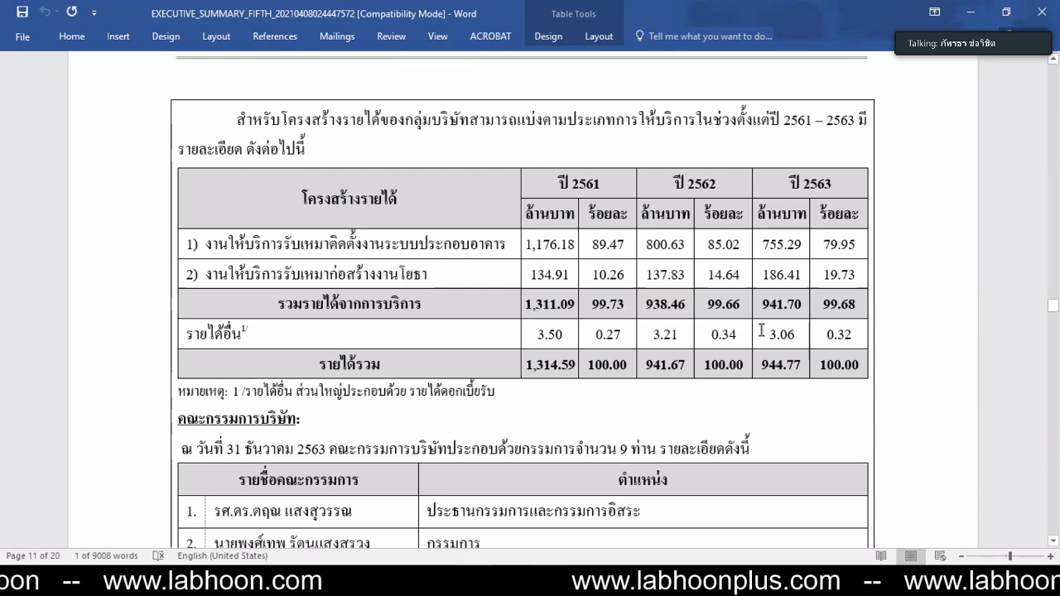
pyautogui.scroll(-3, 821, 397)
pyautogui.scroll(-10, 822, 400)
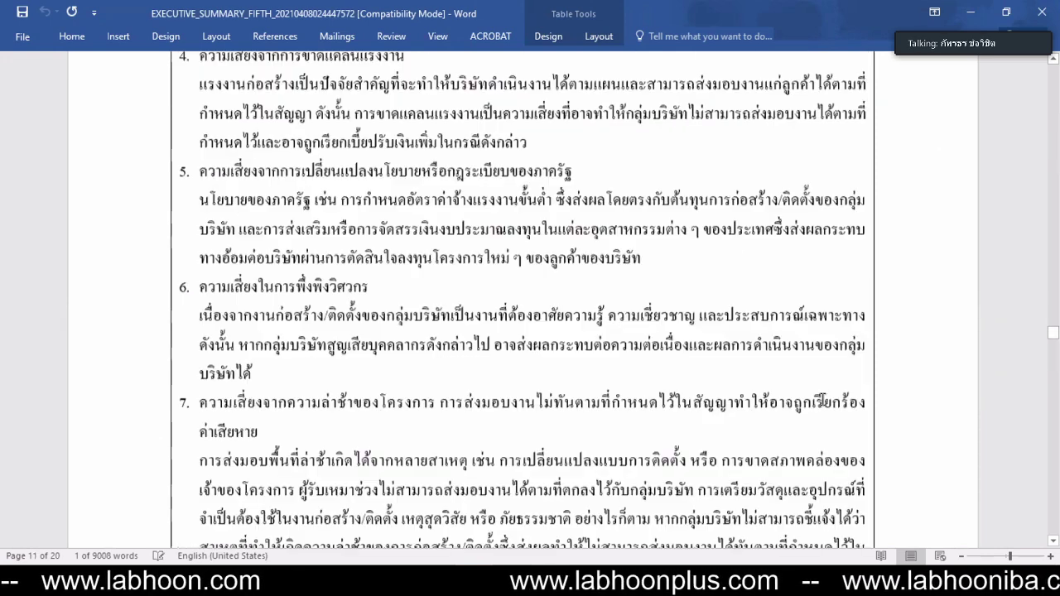
pyautogui.scroll(-10, 825, 400)
pyautogui.scroll(-15, 825, 400)
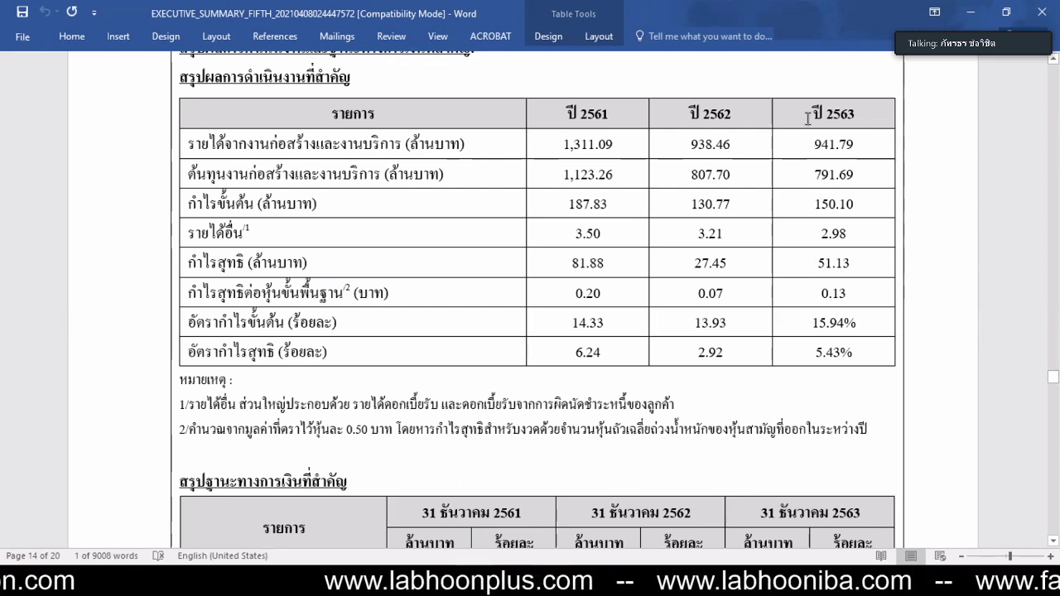
# Highlight the 2563 year heading and that year's net profit in the operating results table
pyautogui.moveTo(813, 114); pyautogui.dragTo(854, 116)
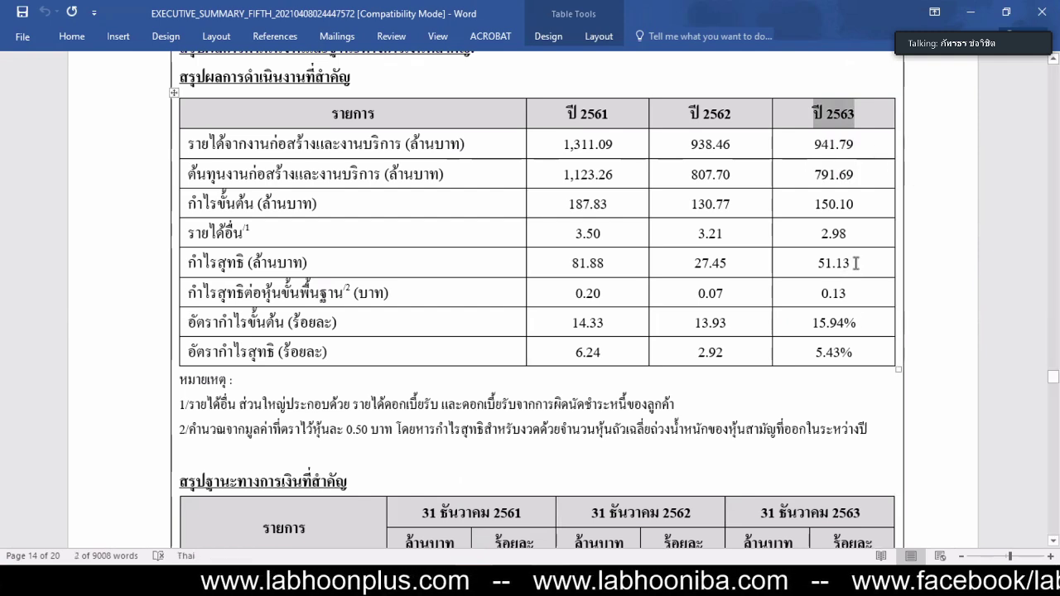
pyautogui.click(906, 340)
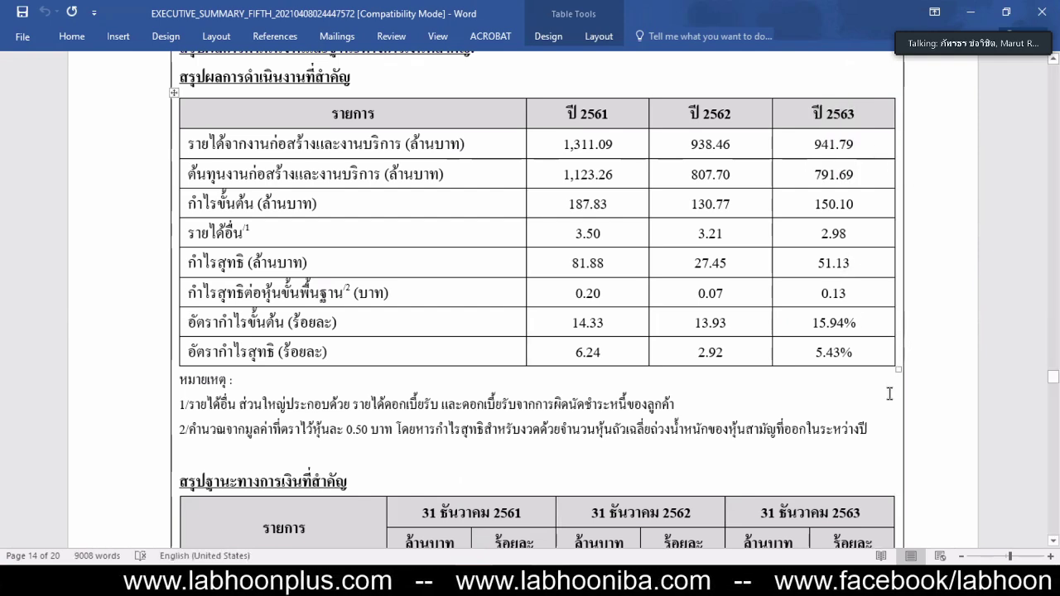
pyautogui.click(817, 271)
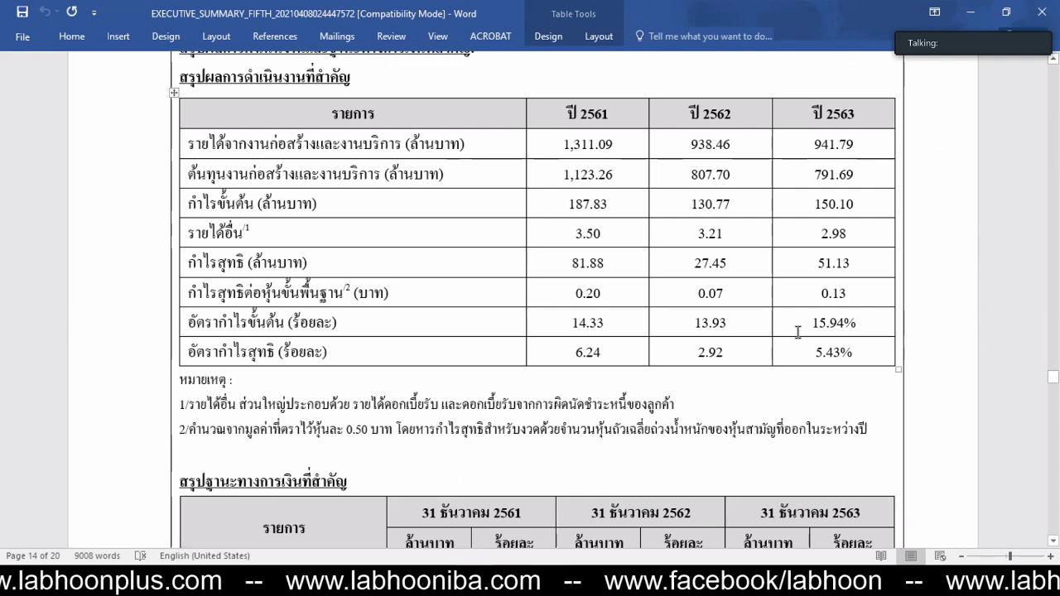
pyautogui.doubleClick(841, 267)
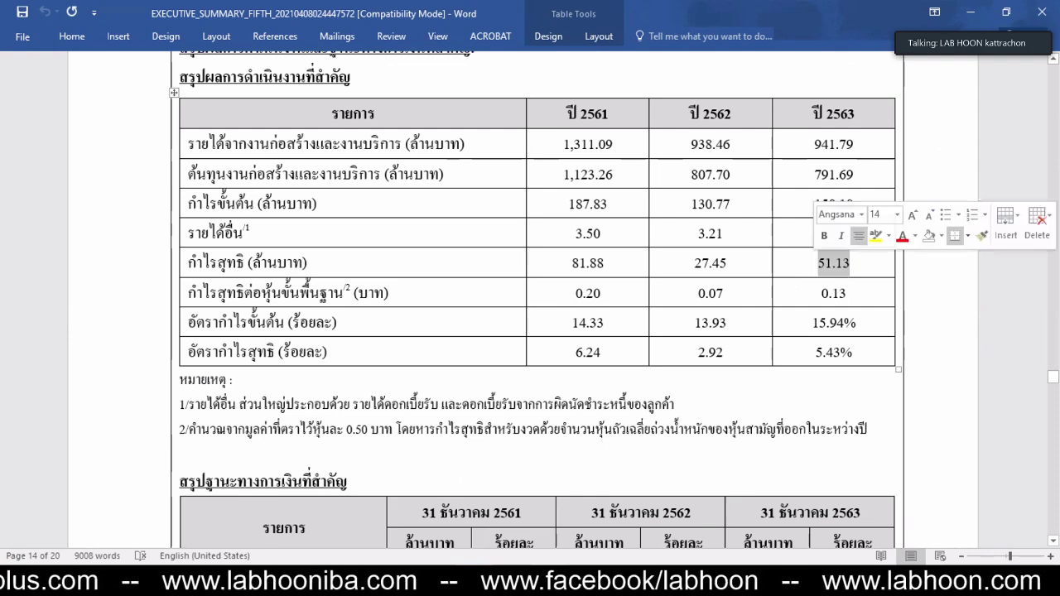
# Switch to the Excel workbook and review the profit, share count, EPS and IPO price cells in B3:B6
pyautogui.hotkey('alt', 'Tab')
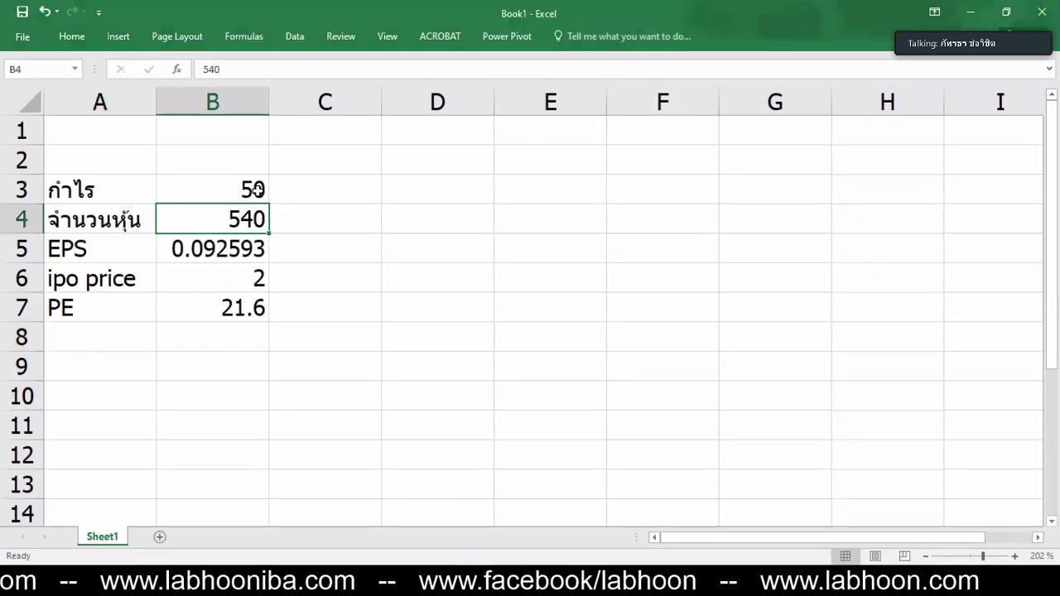
pyautogui.click(257, 190)
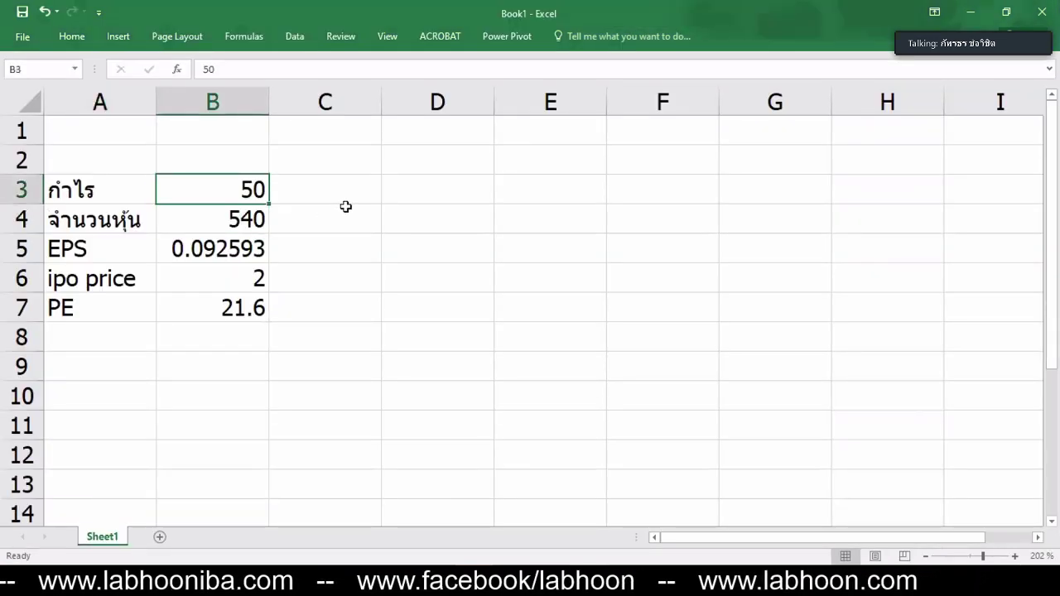
pyautogui.press('Down')
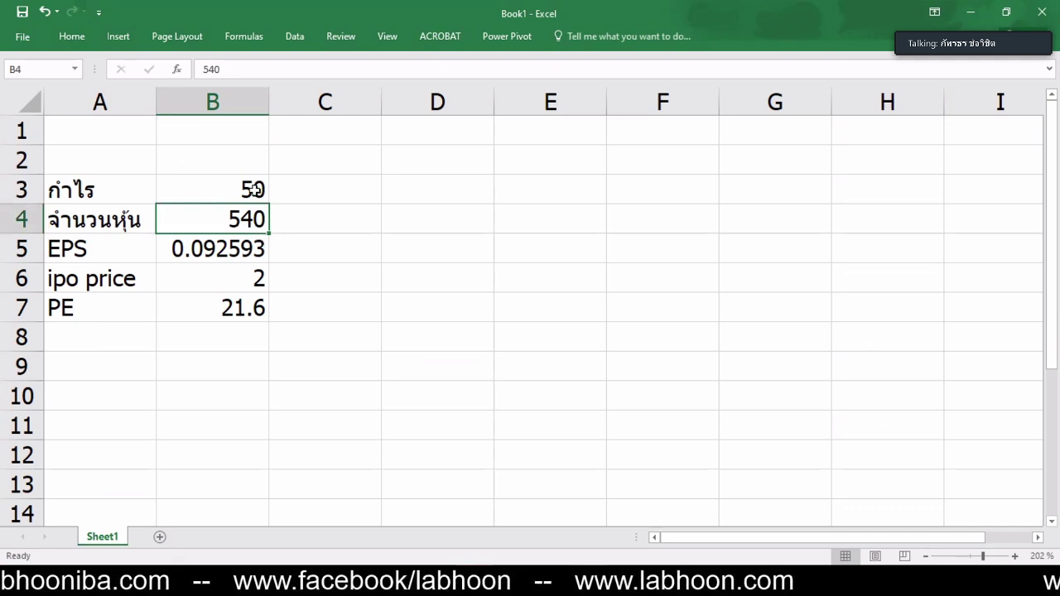
pyautogui.press('Up')
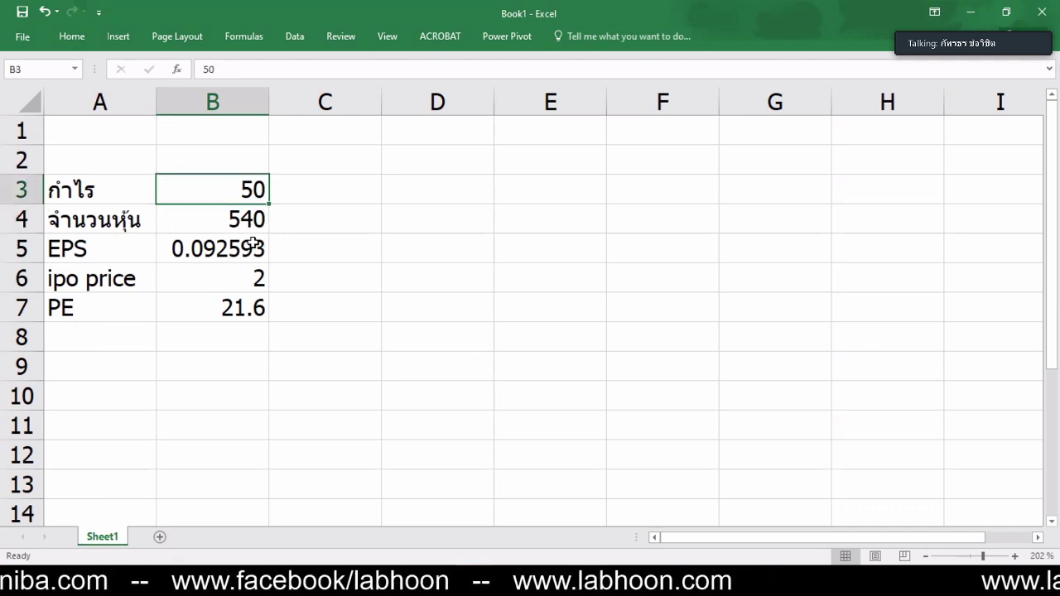
pyautogui.press('Down')
pyautogui.press('Down')
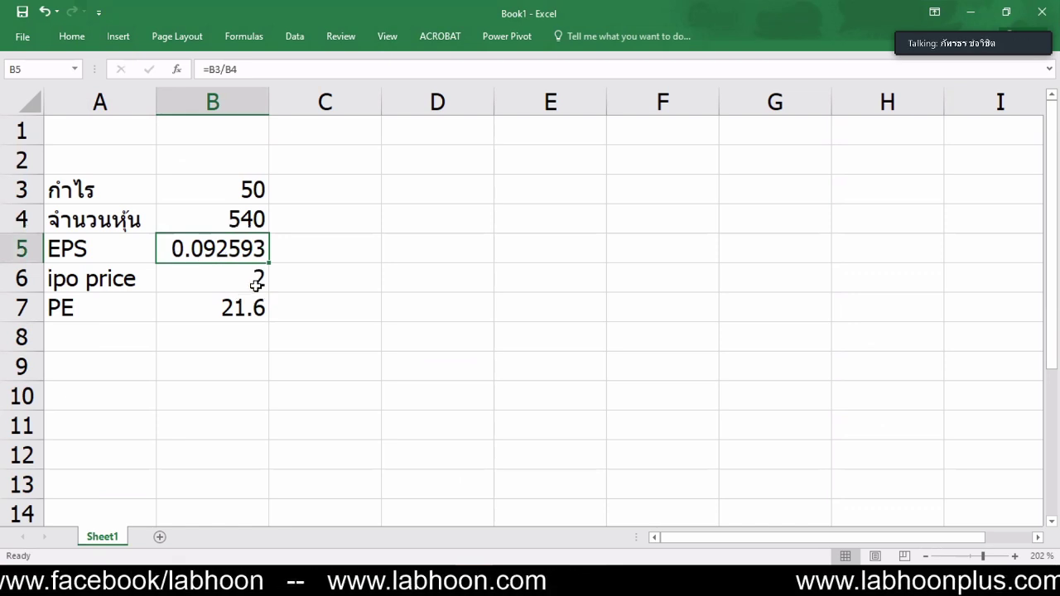
pyautogui.press('Down')
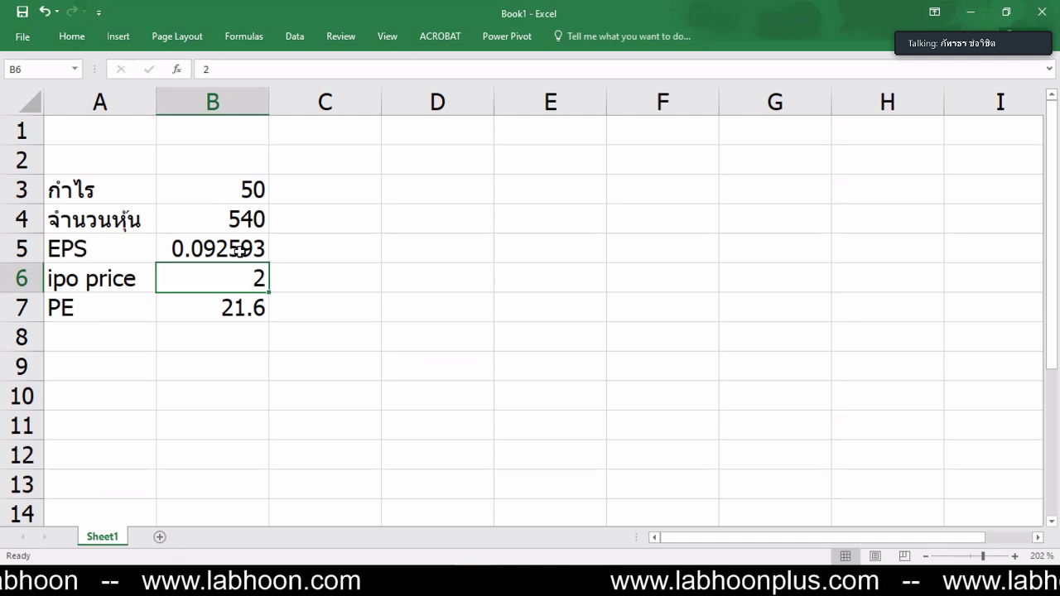
# Review the EPS formula in B5 and the PE formula in B7
pyautogui.click(238, 252)
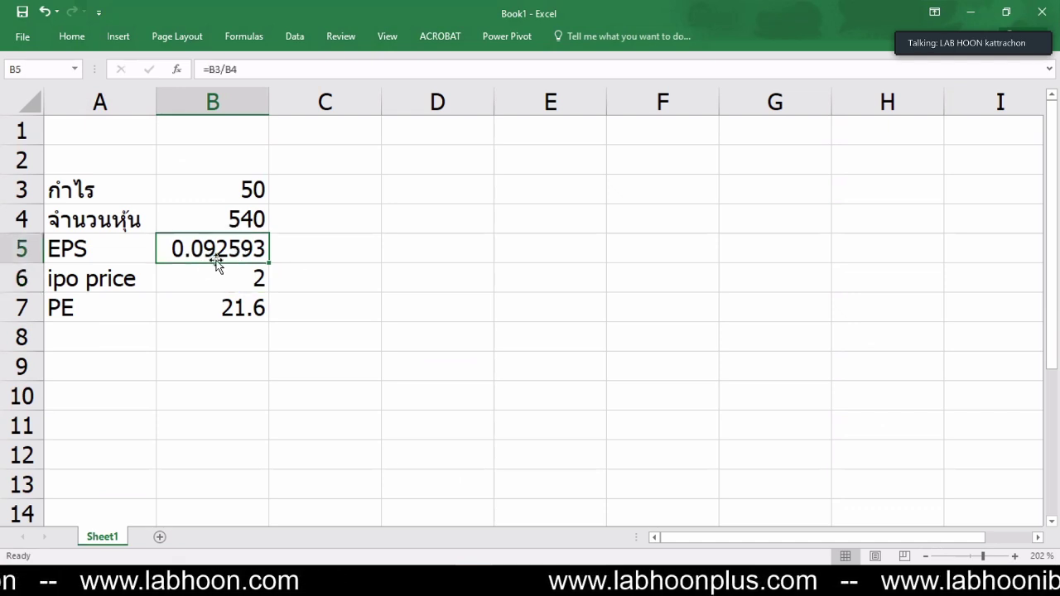
pyautogui.press('Down')
pyautogui.press('Down')
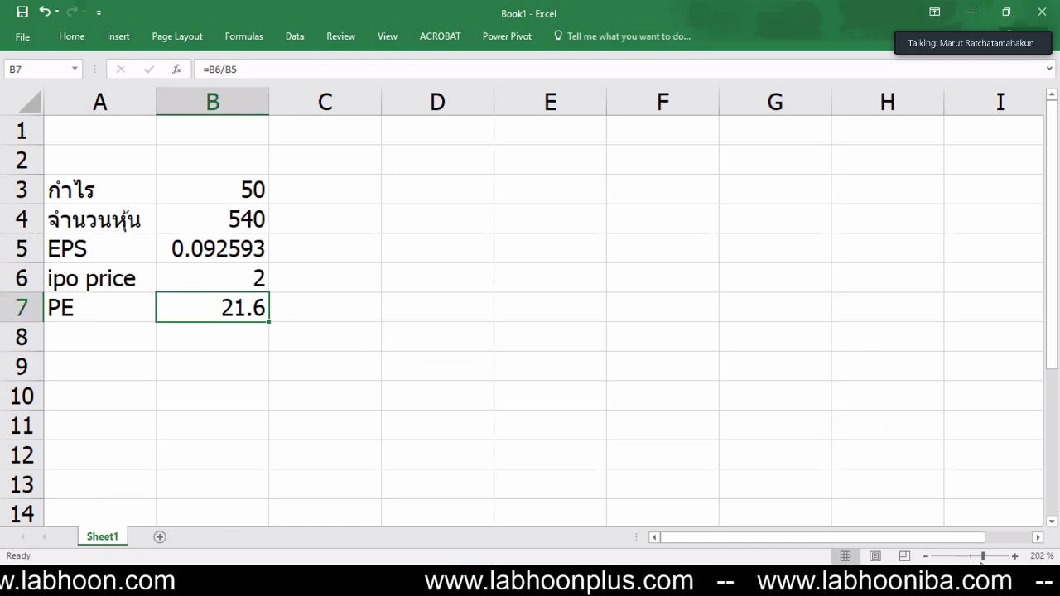
pyautogui.scroll(2, 501, 395)
pyautogui.click(501, 394)
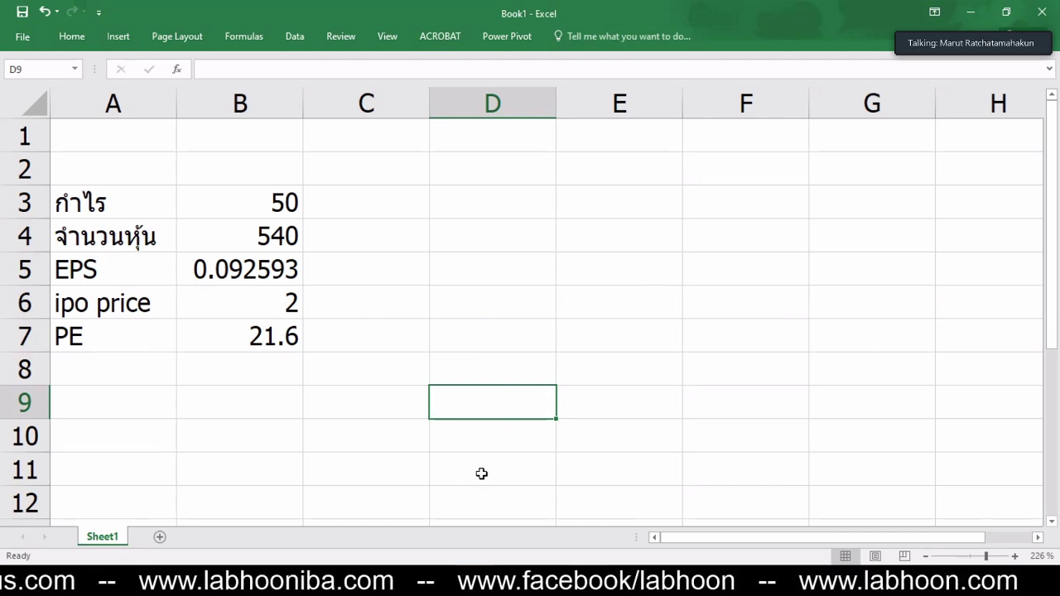
pyautogui.click(419, 489)
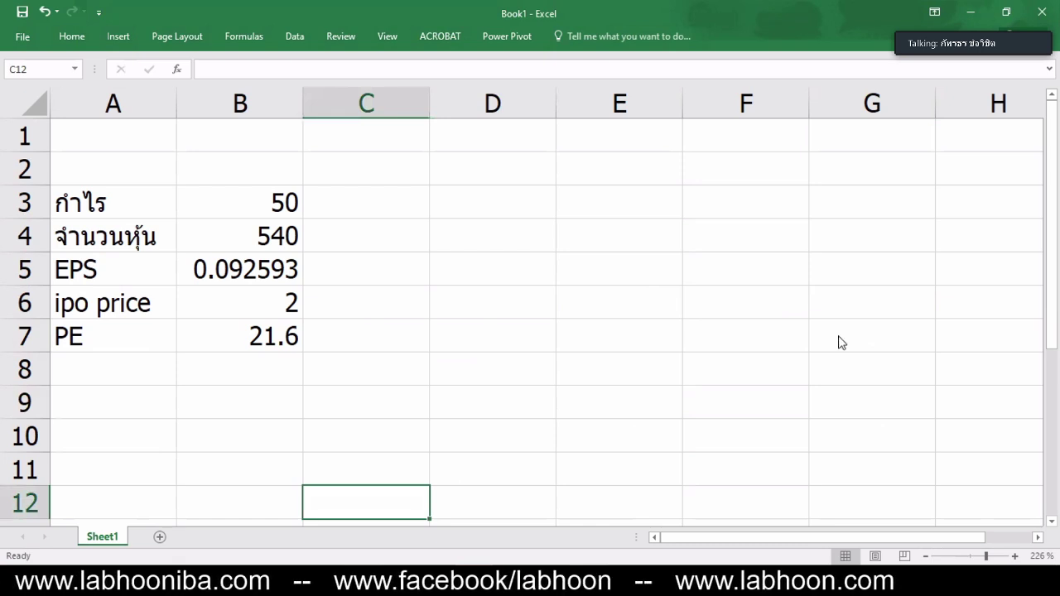
# Switch to the SEC filing page in the browser, open the latest version of โครงการในอนาคต dated 08 เมษายน 2564, and enable editing in Word
pyautogui.hotkey('alt', 'Tab')
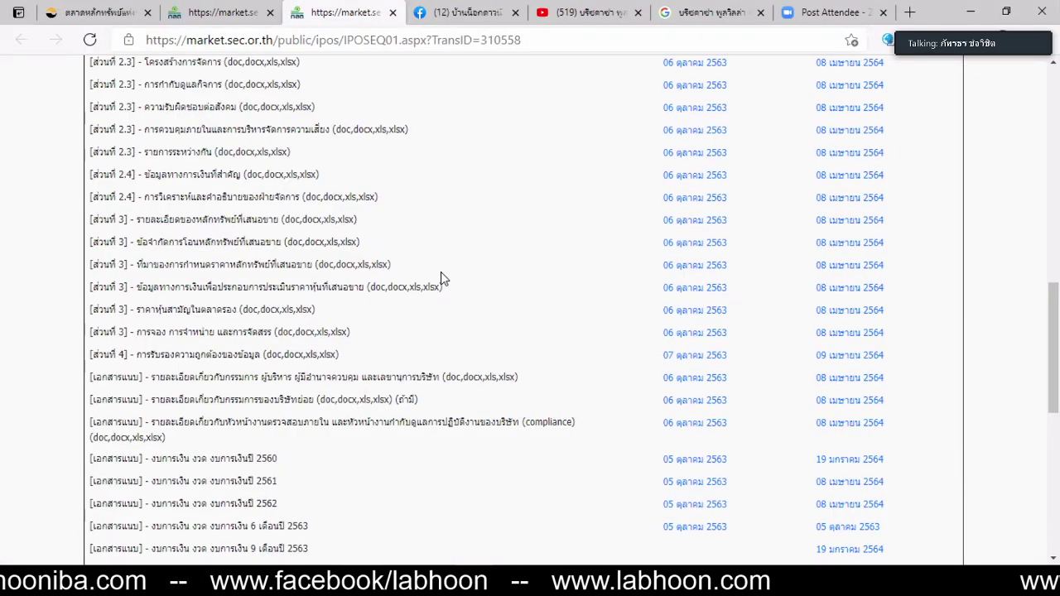
pyautogui.scroll(3, 441, 273)
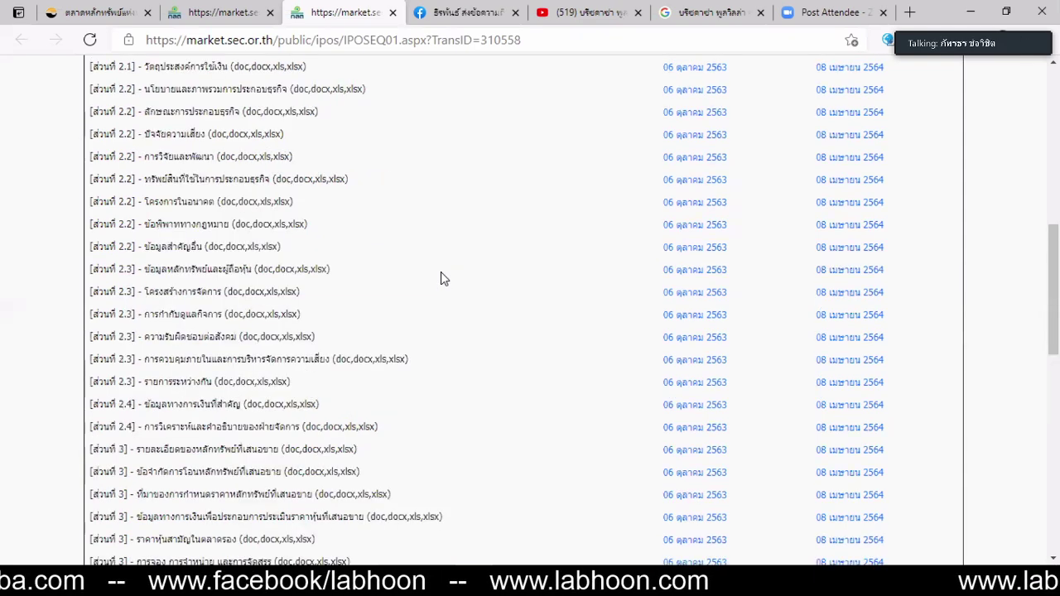
pyautogui.scroll(2, 440, 272)
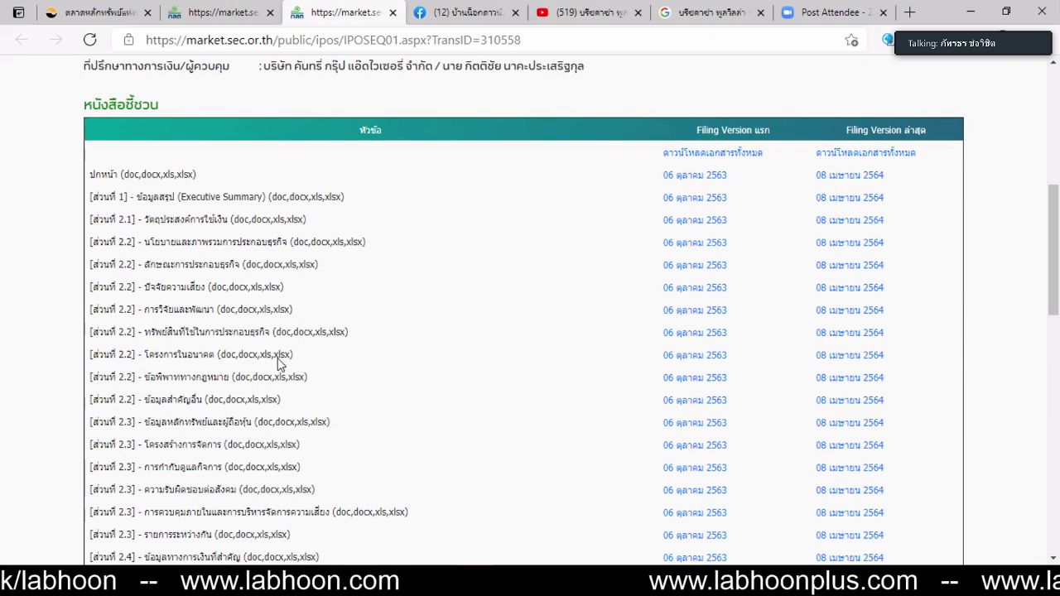
pyautogui.moveTo(293, 354); pyautogui.dragTo(145, 355)
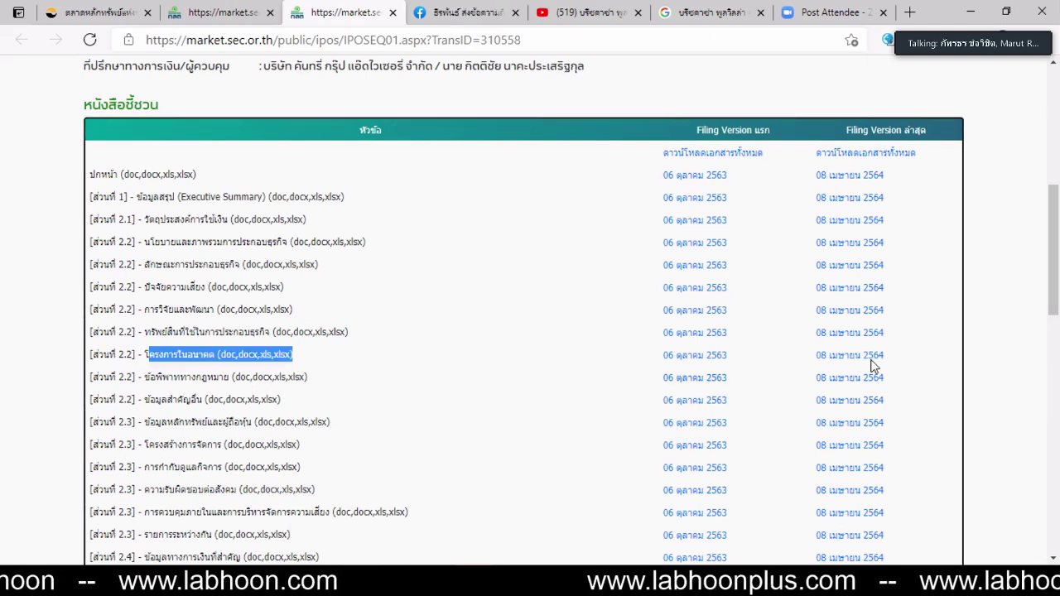
pyautogui.click(872, 360)
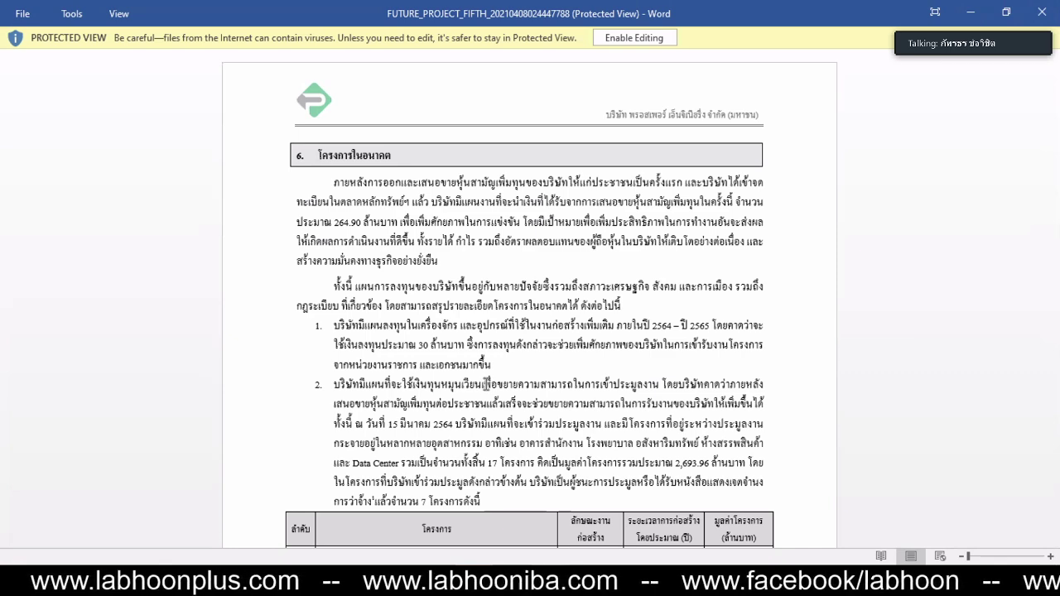
pyautogui.click(633, 38)
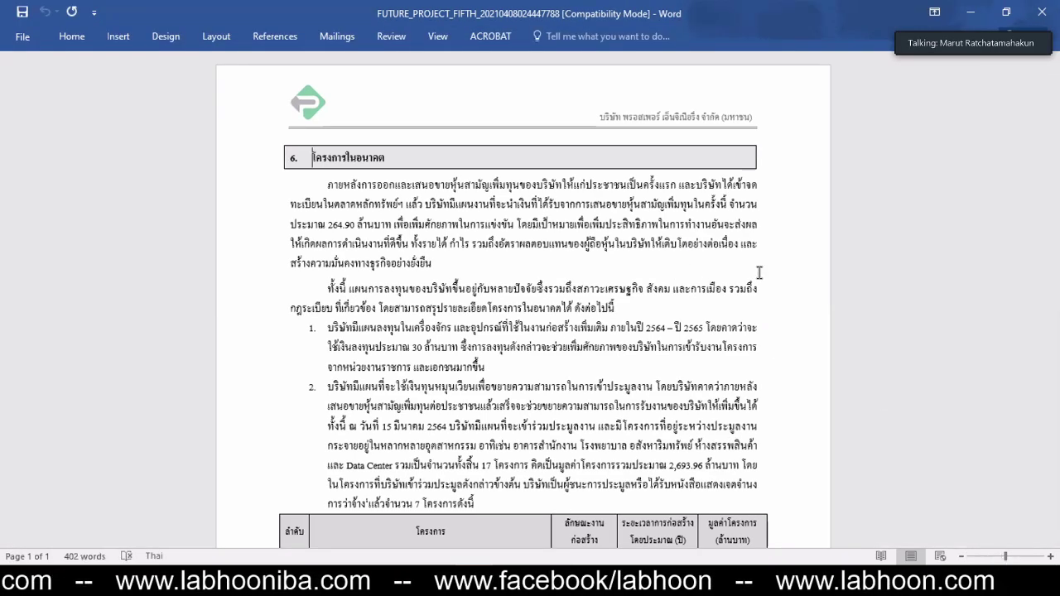
# Find the table of awarded projects in the future projects document and highlight its total project value
pyautogui.keyDown('ctrl'); pyautogui.scroll(4, 759, 273); pyautogui.keyUp('ctrl')
pyautogui.scroll(-5, 759, 273)
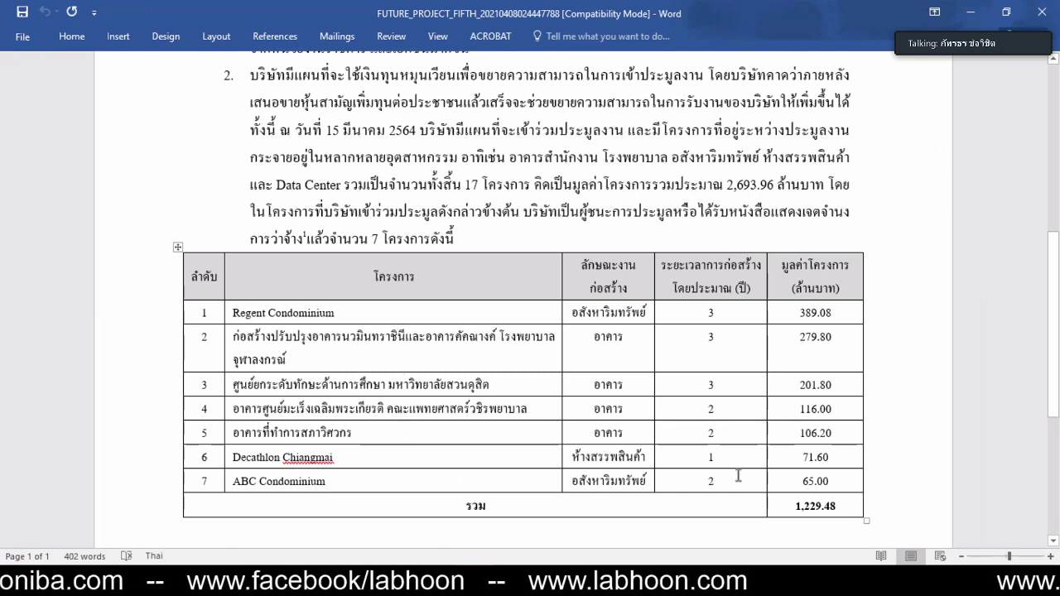
pyautogui.doubleClick(822, 507)
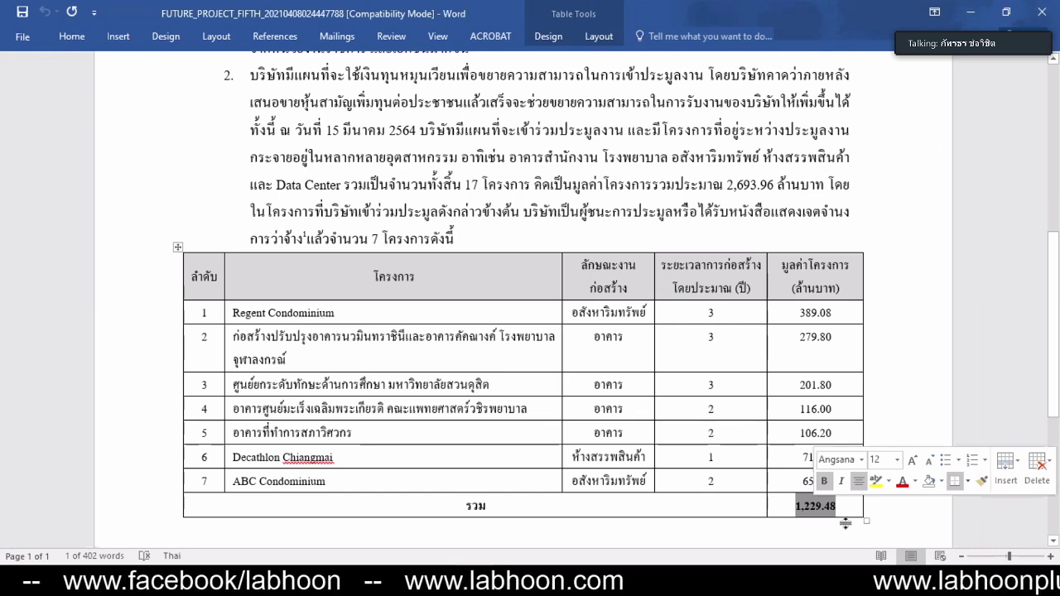
pyautogui.click(843, 508)
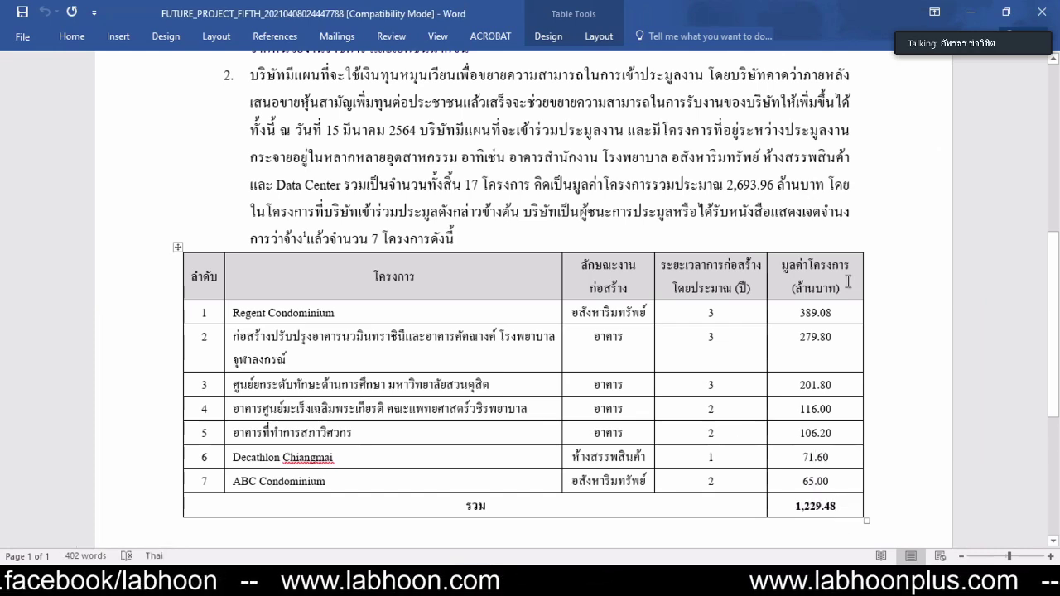
# Highlight the combined value of the 17 bidding projects in item 2, and return to the awarded projects table
pyautogui.scroll(3, 847, 311)
pyautogui.scroll(-3, 846, 311)
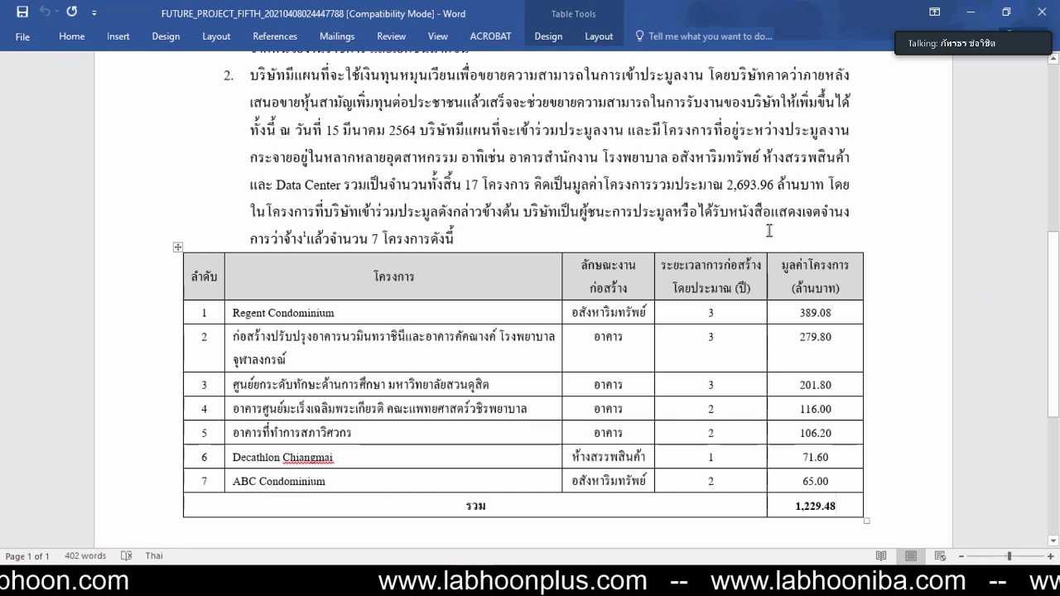
pyautogui.scroll(1, 768, 230)
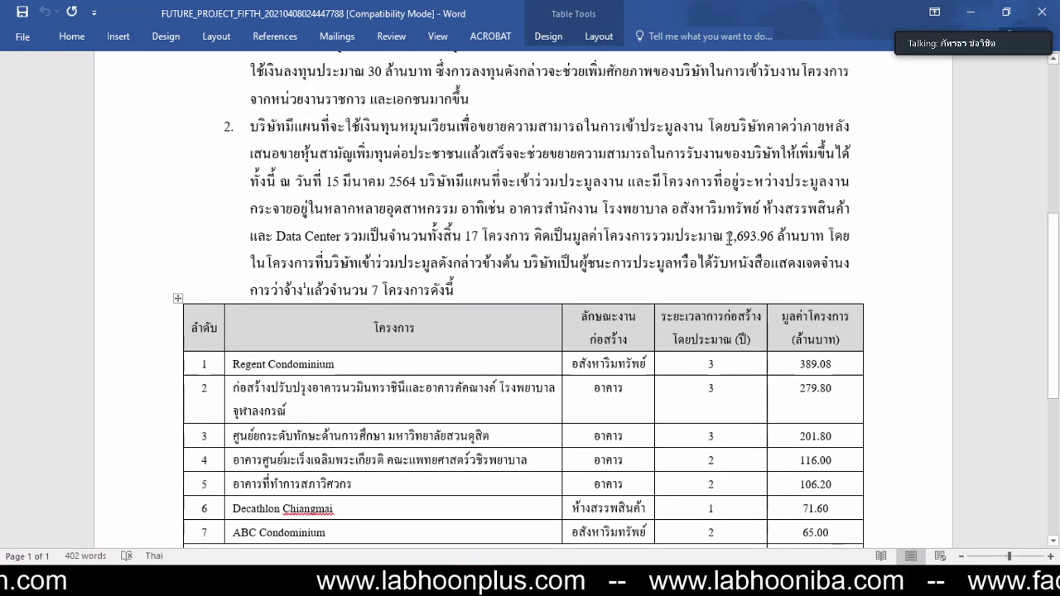
pyautogui.click(736, 249)
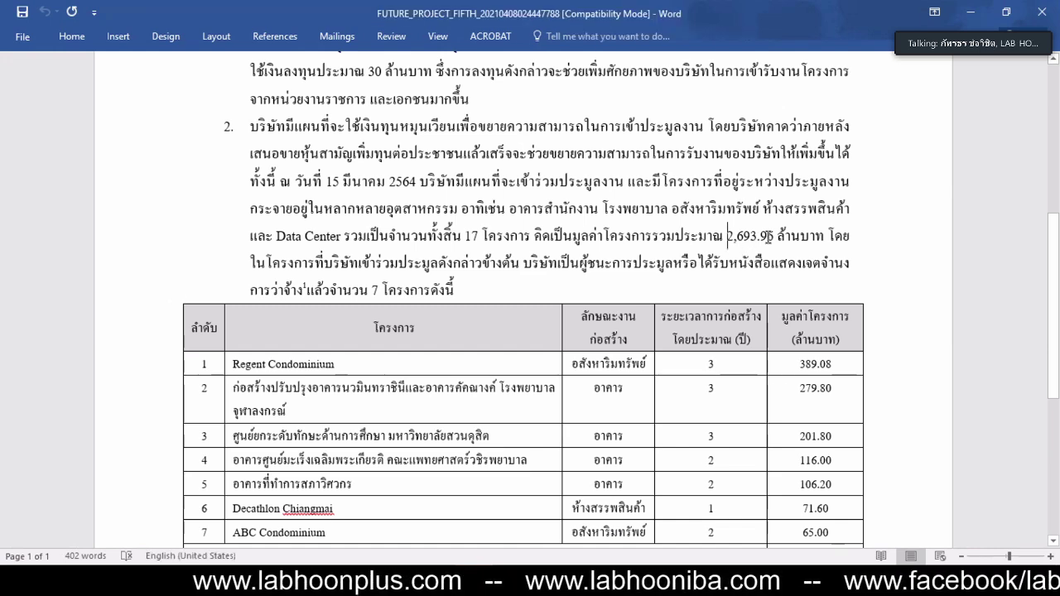
pyautogui.doubleClick(769, 238)
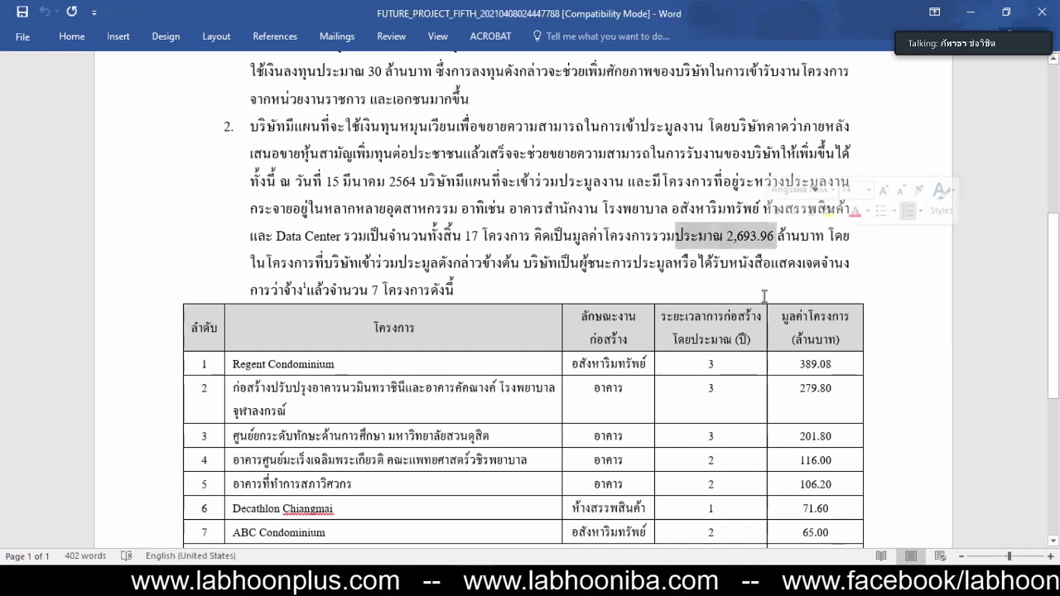
pyautogui.press('Left')
pyautogui.scroll(-1, 801, 489)
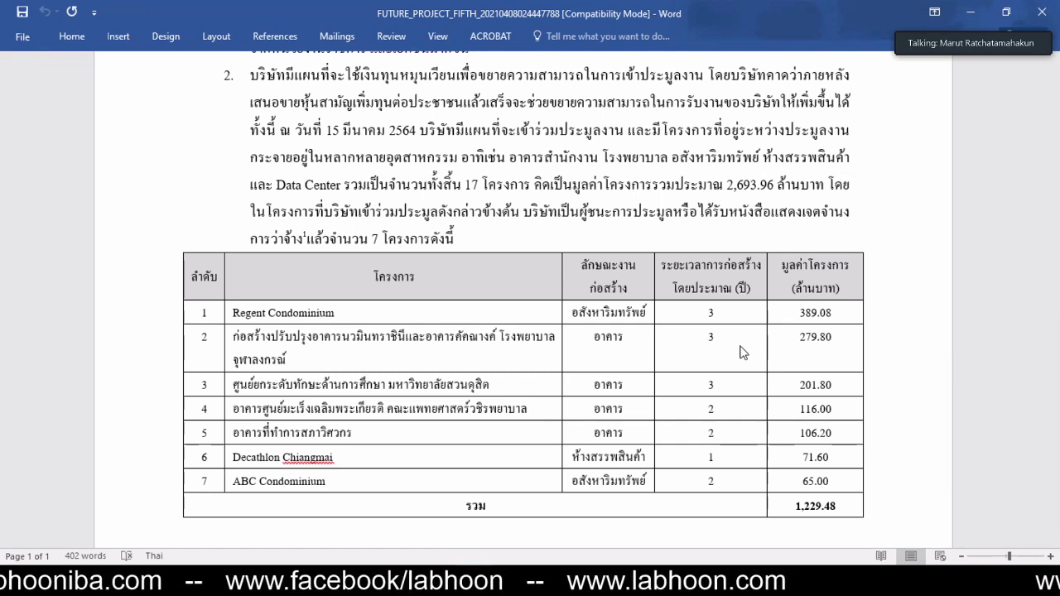
# Switch to the Excel workbook and enter the label รายได้ in A2, above the profit row
pyautogui.hotkey('alt', 'Tab')
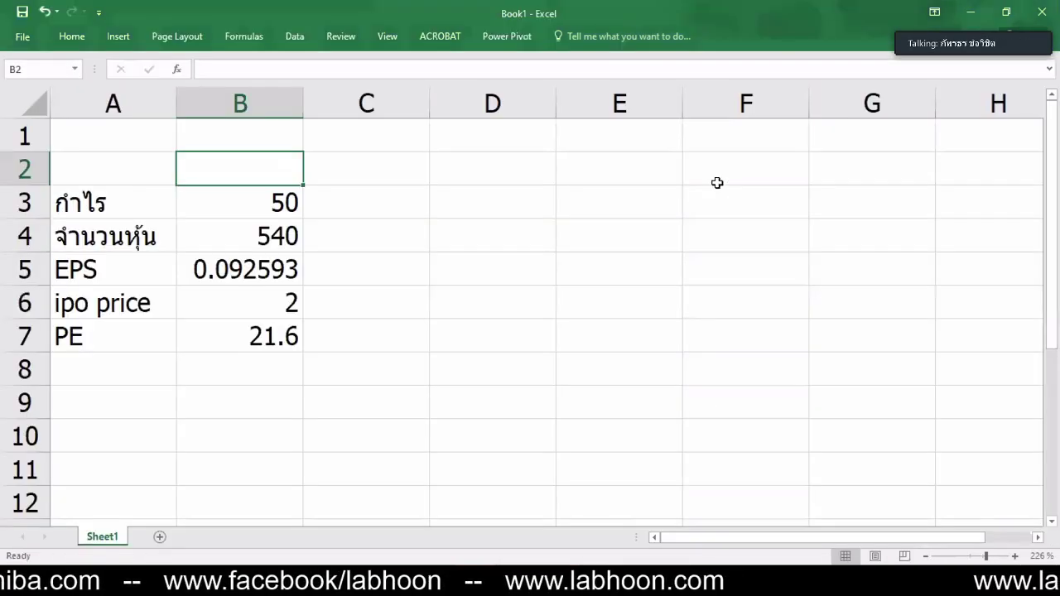
pyautogui.press('alt')
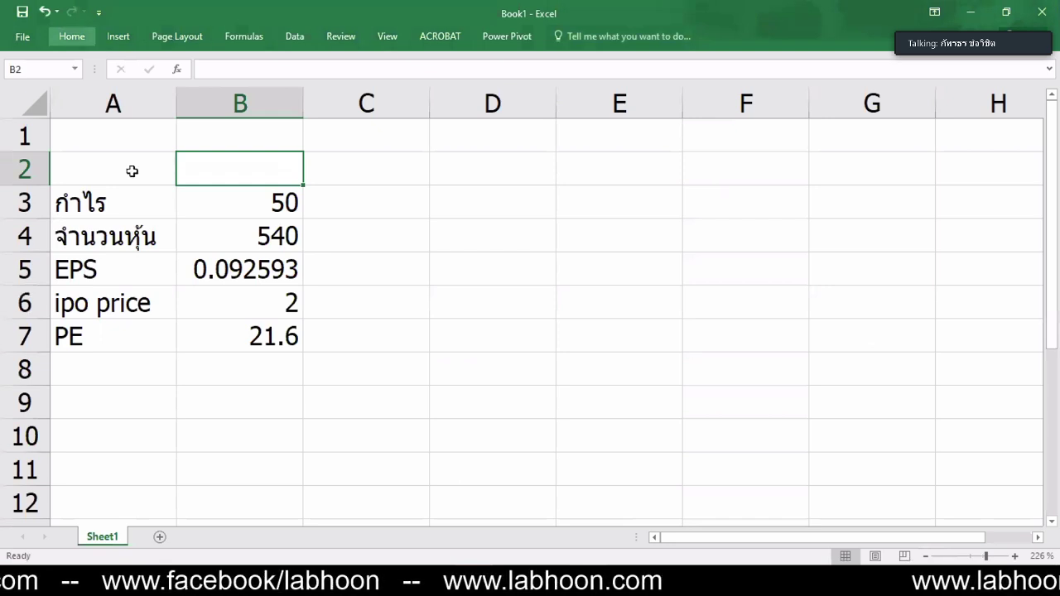
pyautogui.press('Escape')
pyautogui.press('Left')
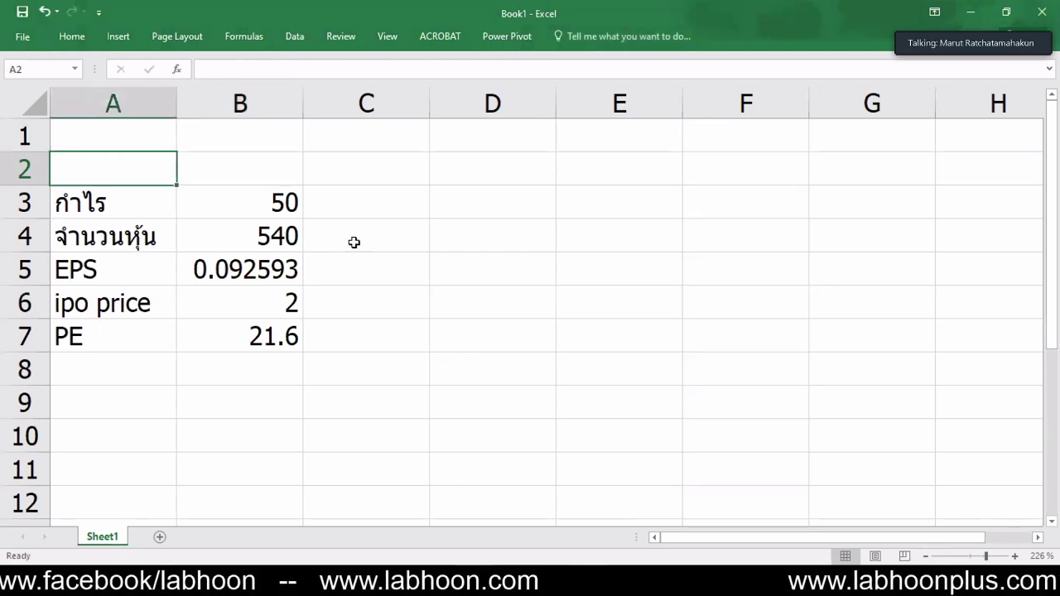
pyautogui.write('ikp')
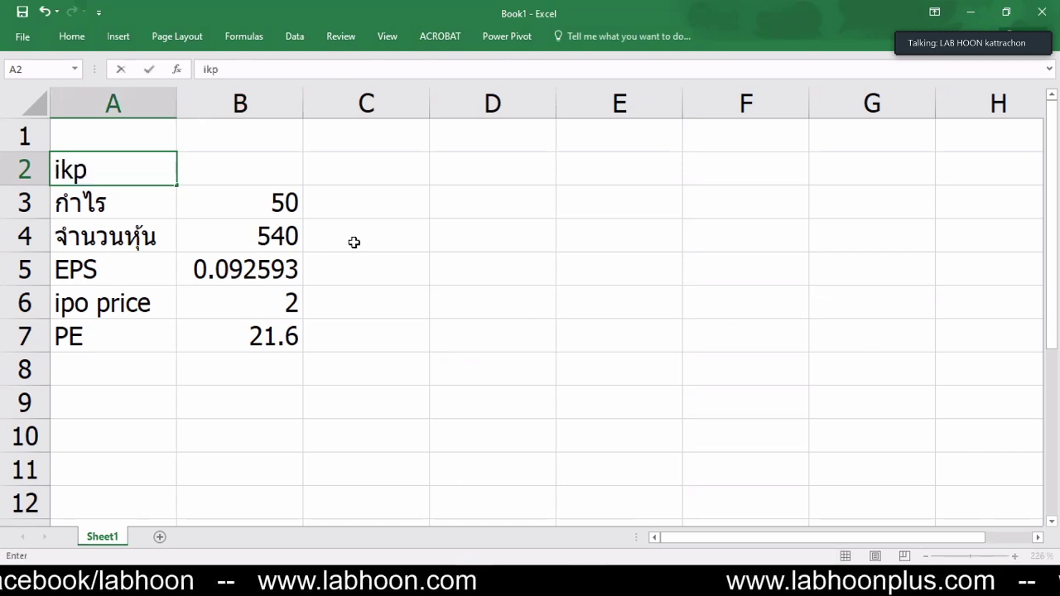
pyautogui.press('BackSpace')
pyautogui.press('BackSpace')
pyautogui.press('BackSpace')
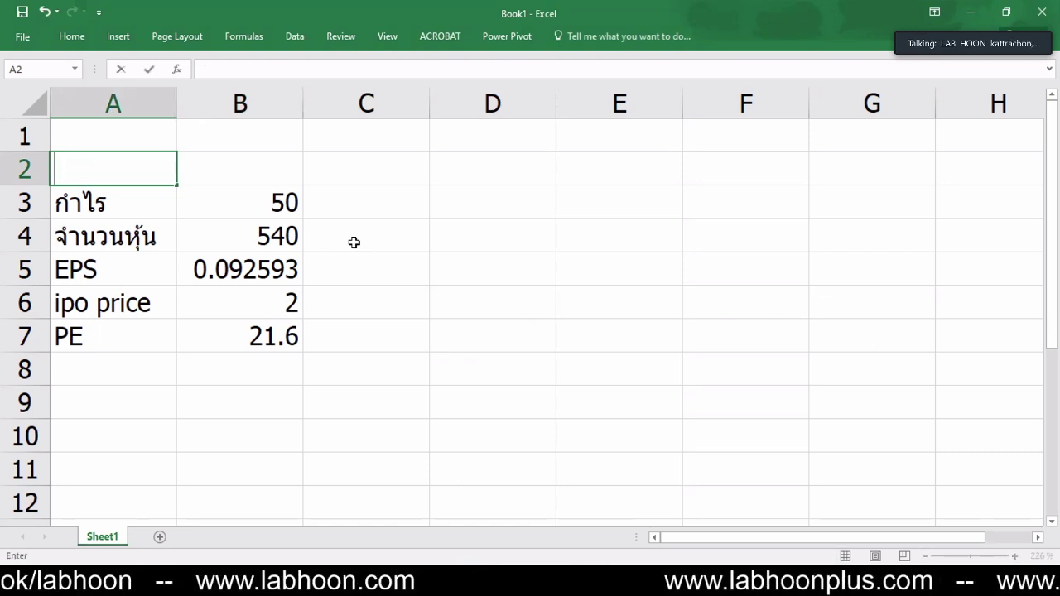
pyautogui.write('ราย')
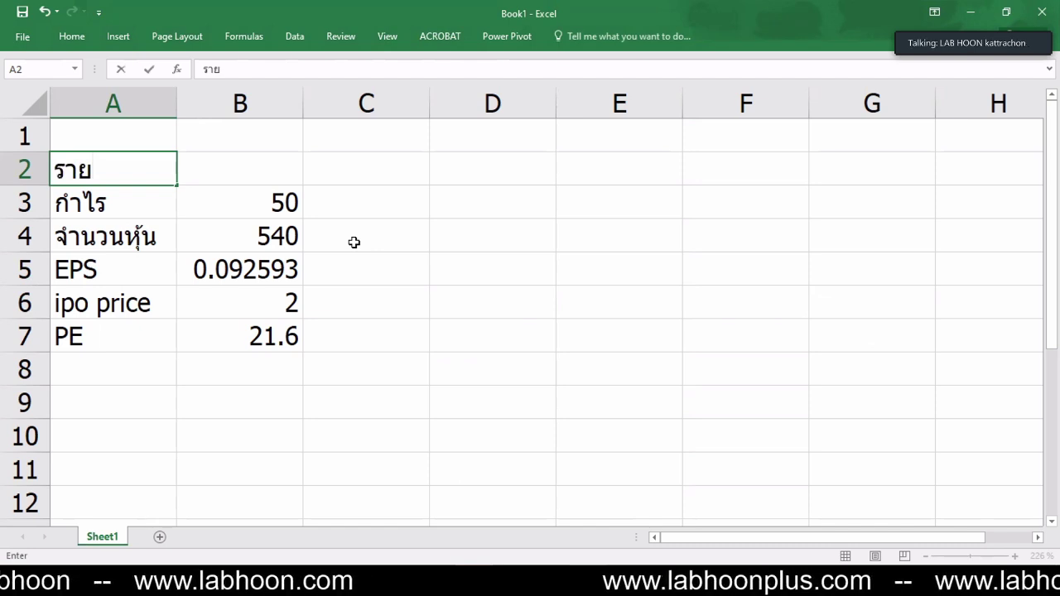
pyautogui.write('ได้')
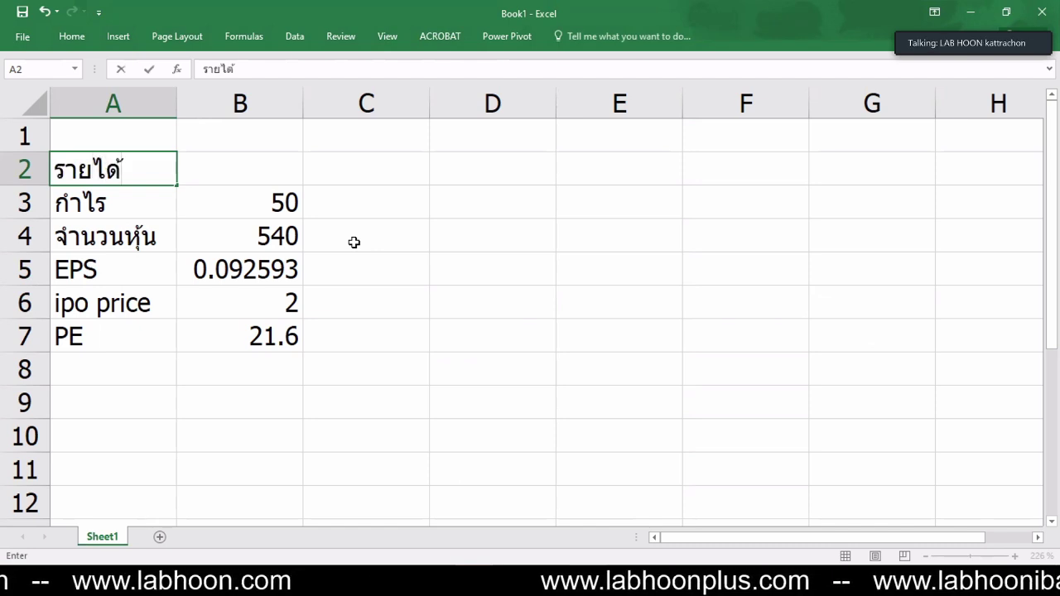
pyautogui.press('Tab')
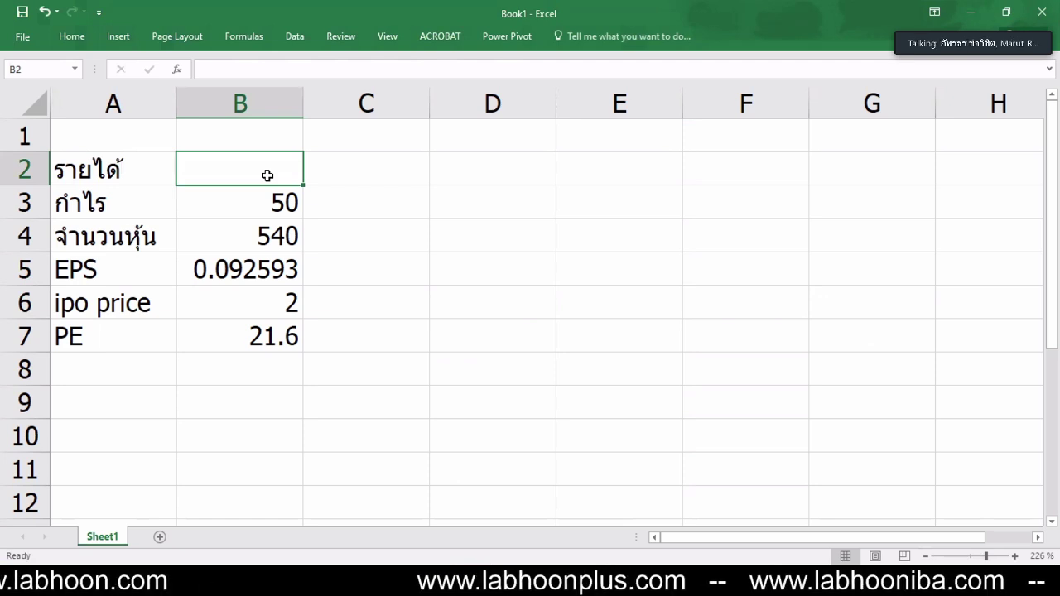
# Enter 2000 as the revenue in B2
pyautogui.write('2')
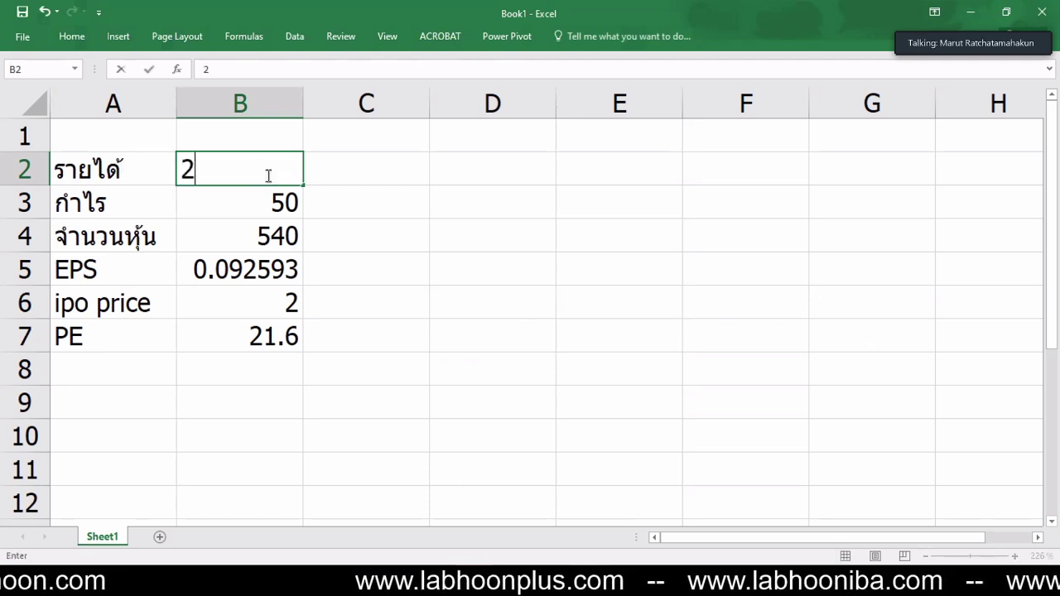
pyautogui.write('000')
pyautogui.press('Return')
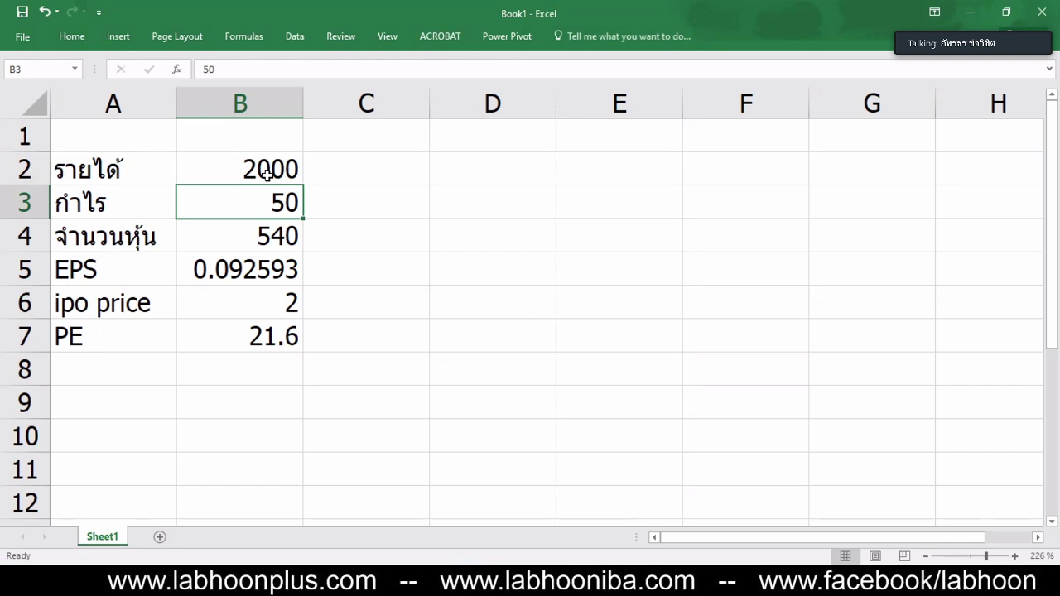
# Enter a 5% profit margin in C3, beside the profit value
pyautogui.press('Right')
pyautogui.write('6')
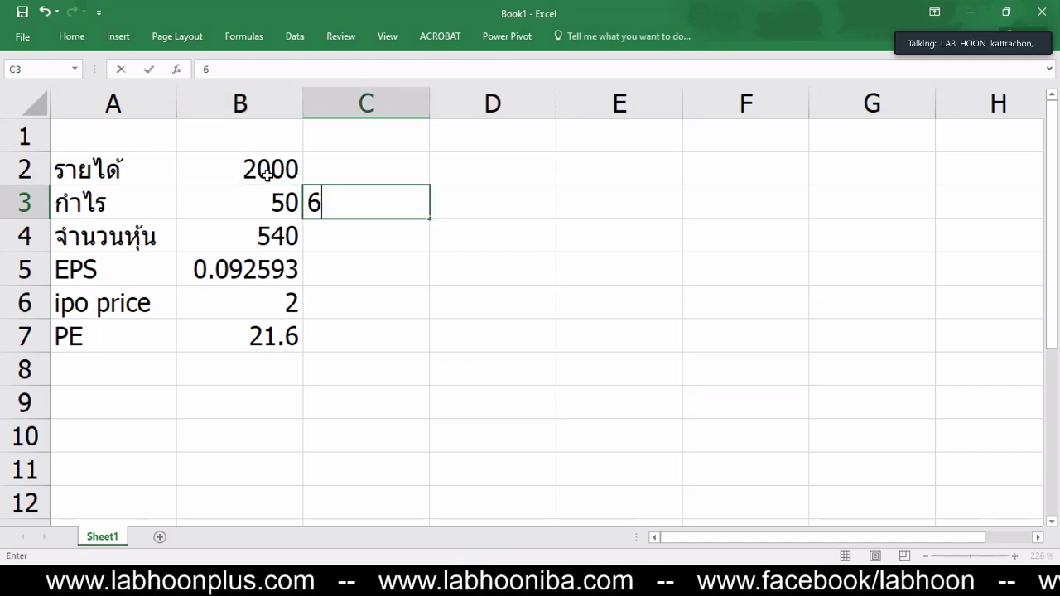
pyautogui.write('%')
pyautogui.press('Left')
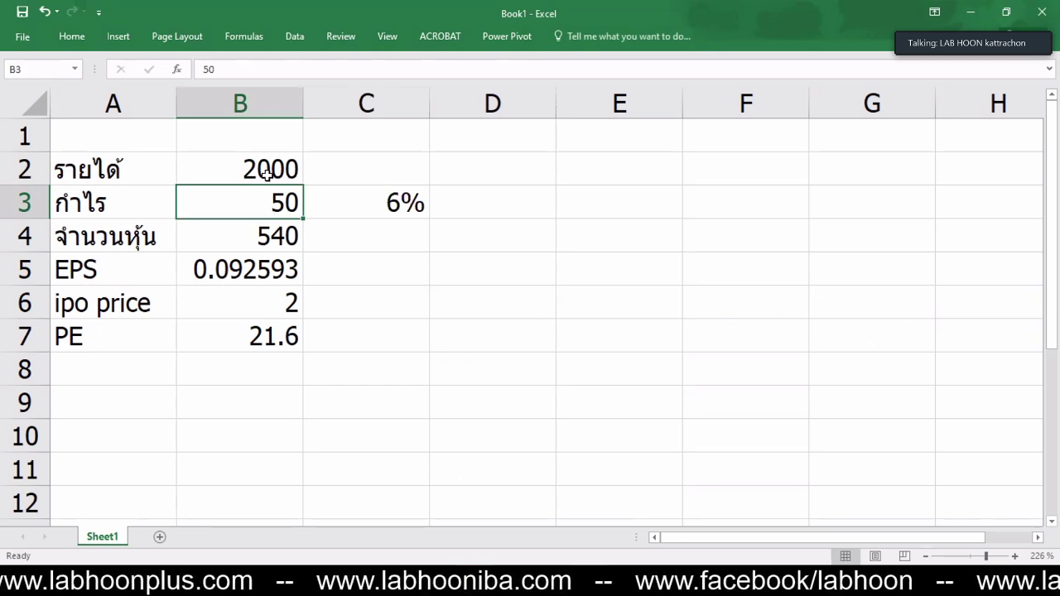
pyautogui.press('Right')
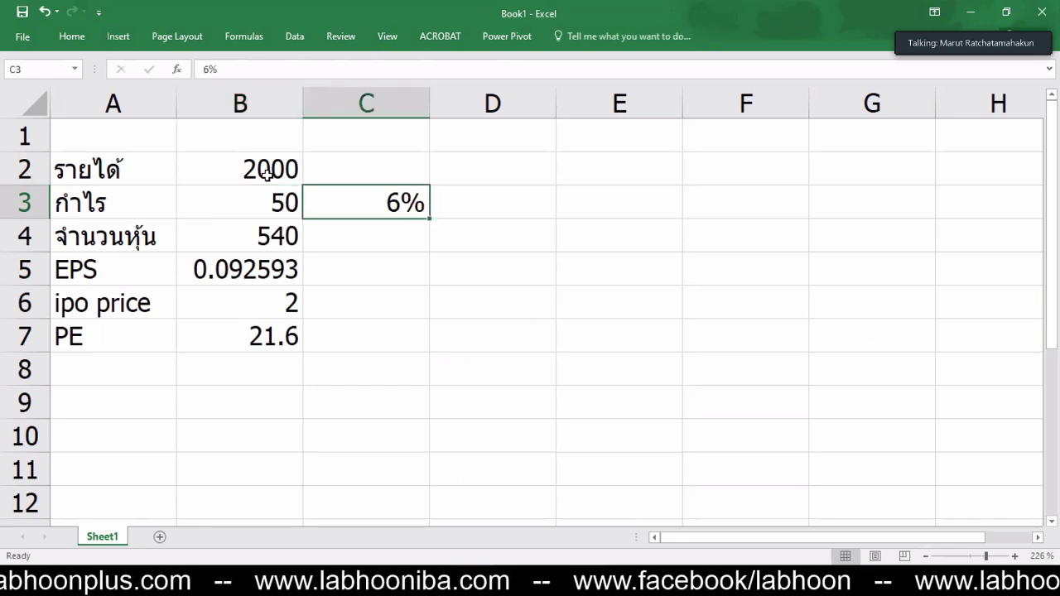
pyautogui.write('5')
pyautogui.hotkey('ctrl', 'Return')
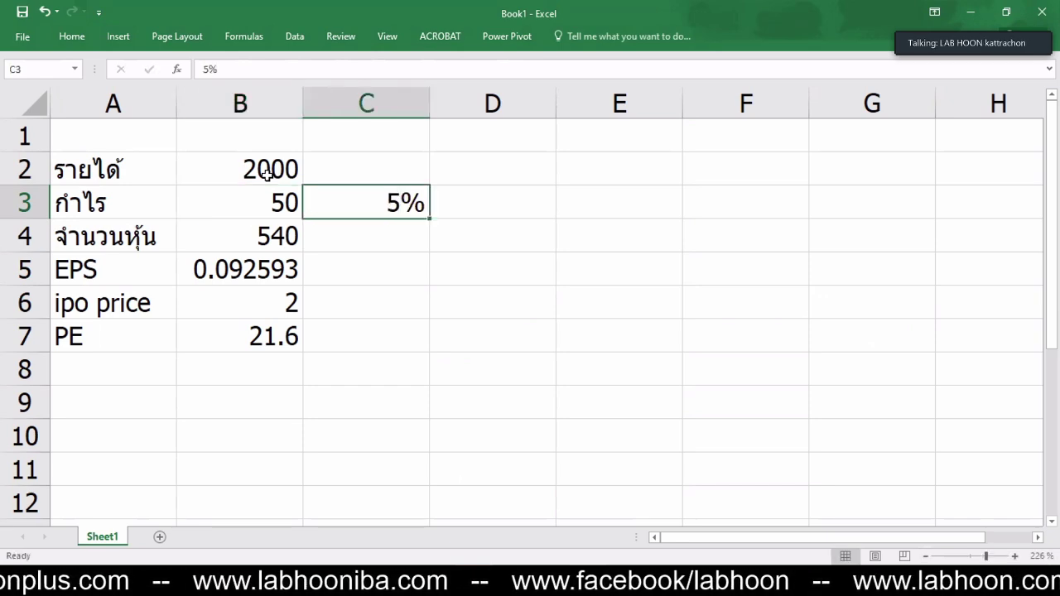
# Calculate the profit in B3 by multiplying the 5% margin in C3 by the revenue in B2
pyautogui.press('Left')
pyautogui.write('=')
pyautogui.press('Right')
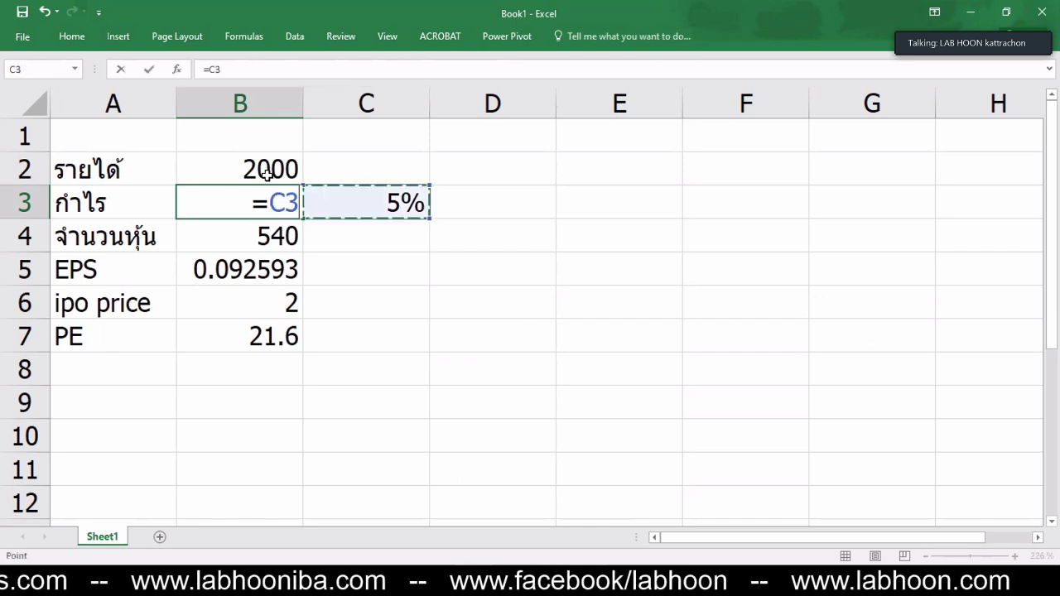
pyautogui.write('*')
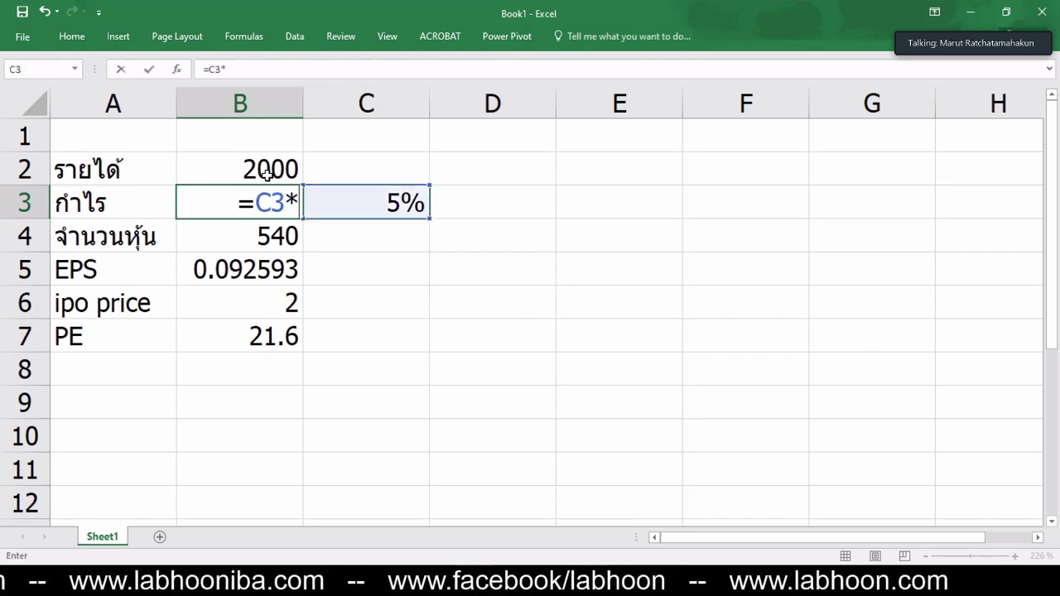
pyautogui.press('Up')
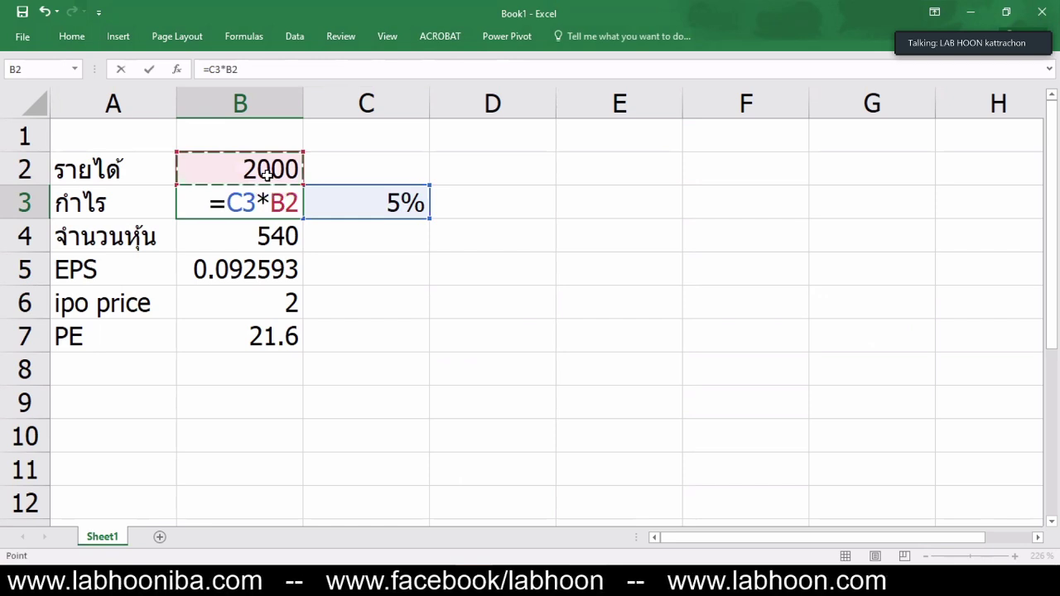
pyautogui.press('Return')
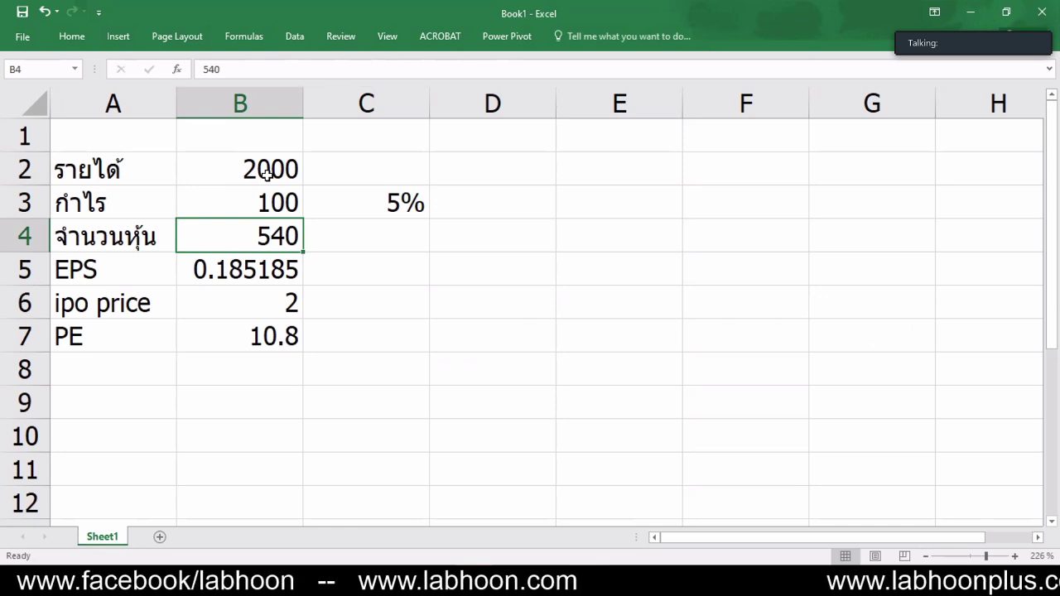
# Start replacing the revenue in B2 with a new value beginning with 1
pyautogui.moveTo(267, 173); pyautogui.dragTo(266, 199)
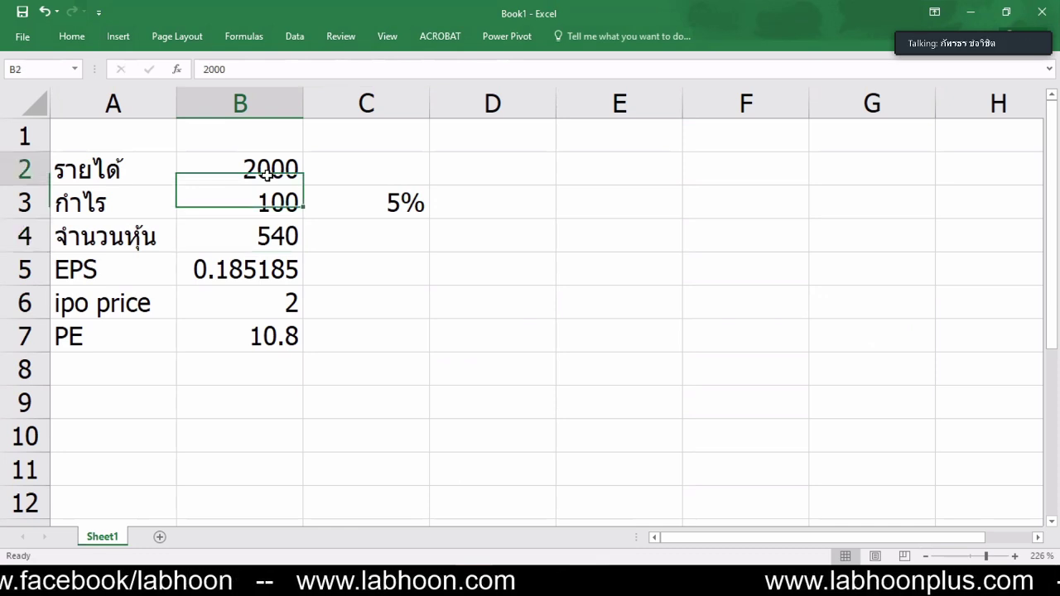
pyautogui.click(266, 172)
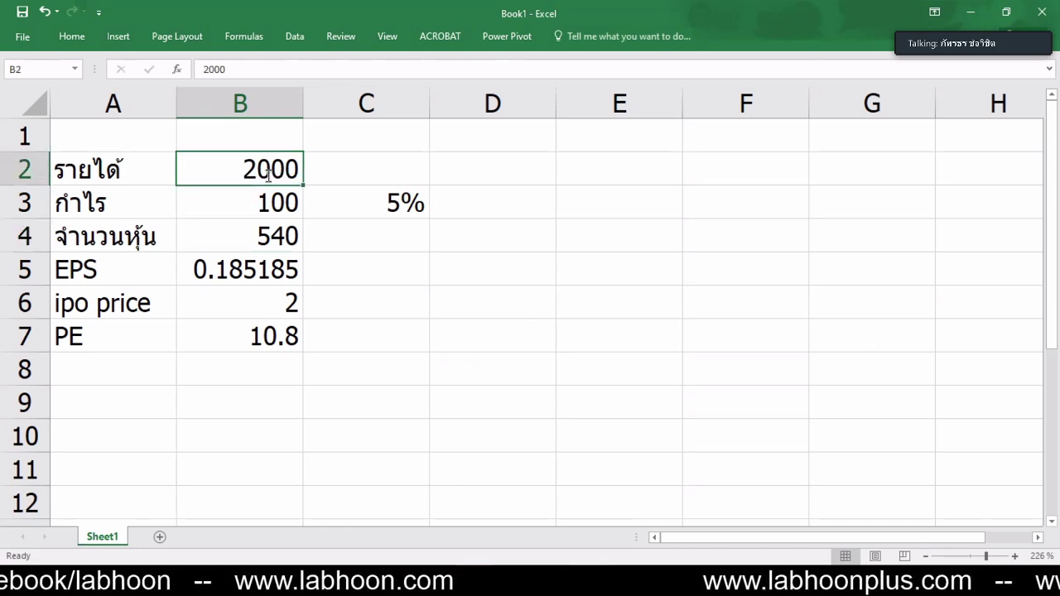
pyautogui.write('1')
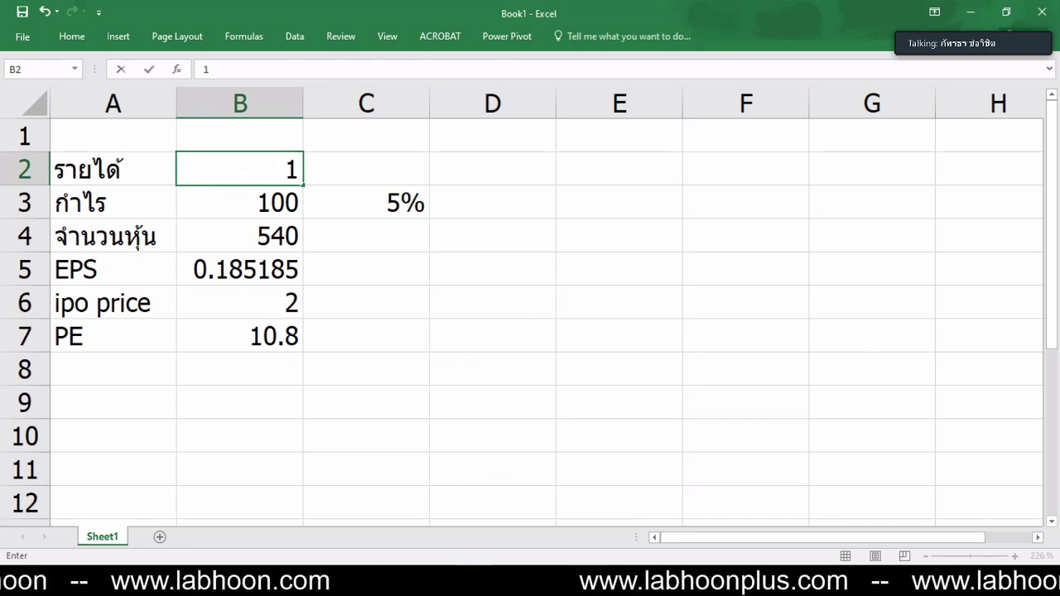
# Switch to the future project document in Word and highlight the total value of the awarded projects table
pyautogui.moveTo(590, 580)
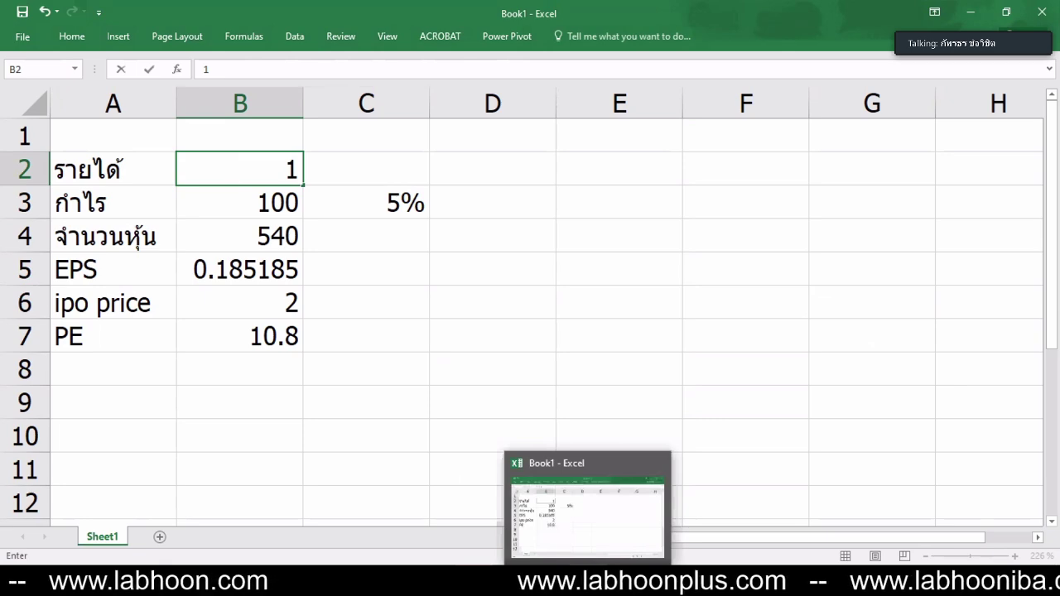
pyautogui.moveTo(550, 580)
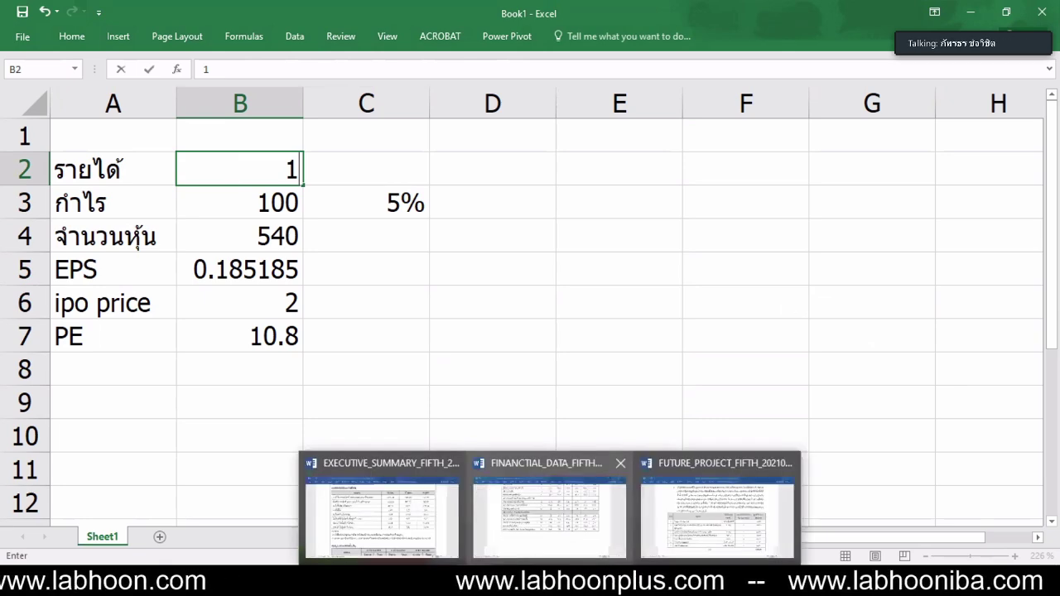
pyautogui.click(488, 520)
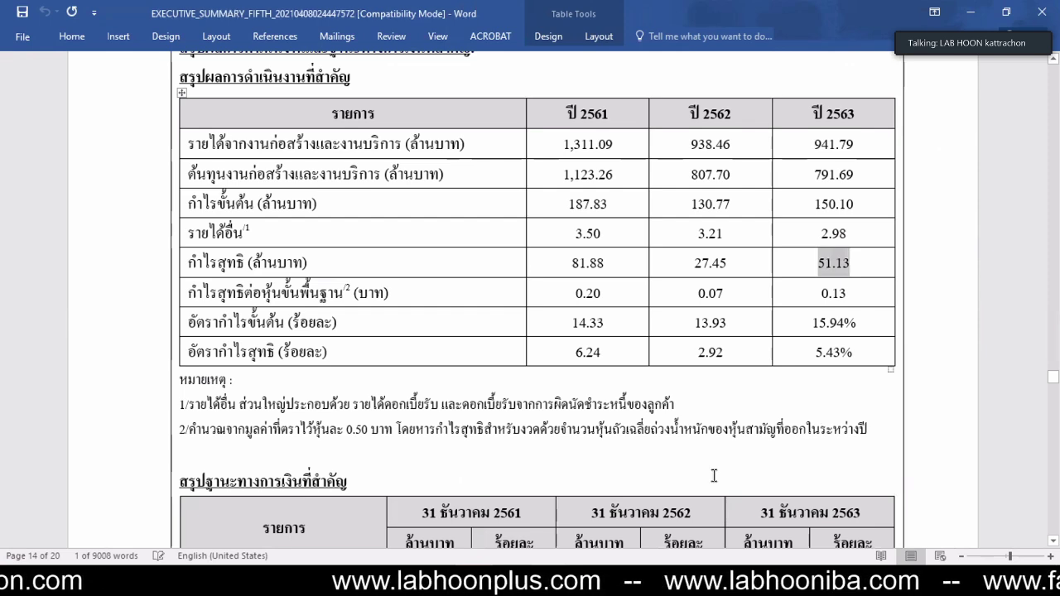
pyautogui.scroll(3, 714, 476)
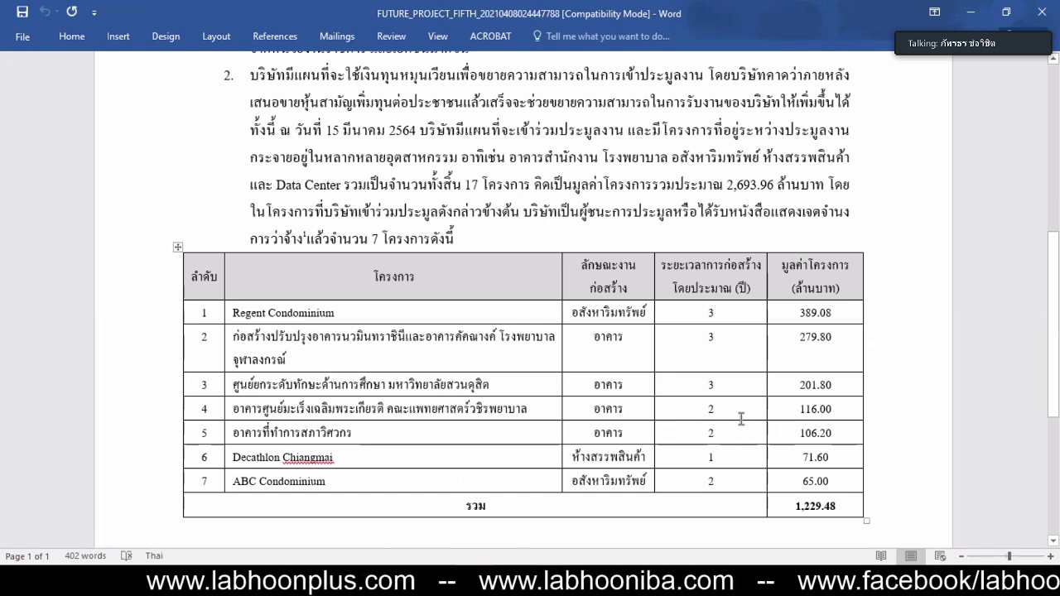
pyautogui.doubleClick(802, 510)
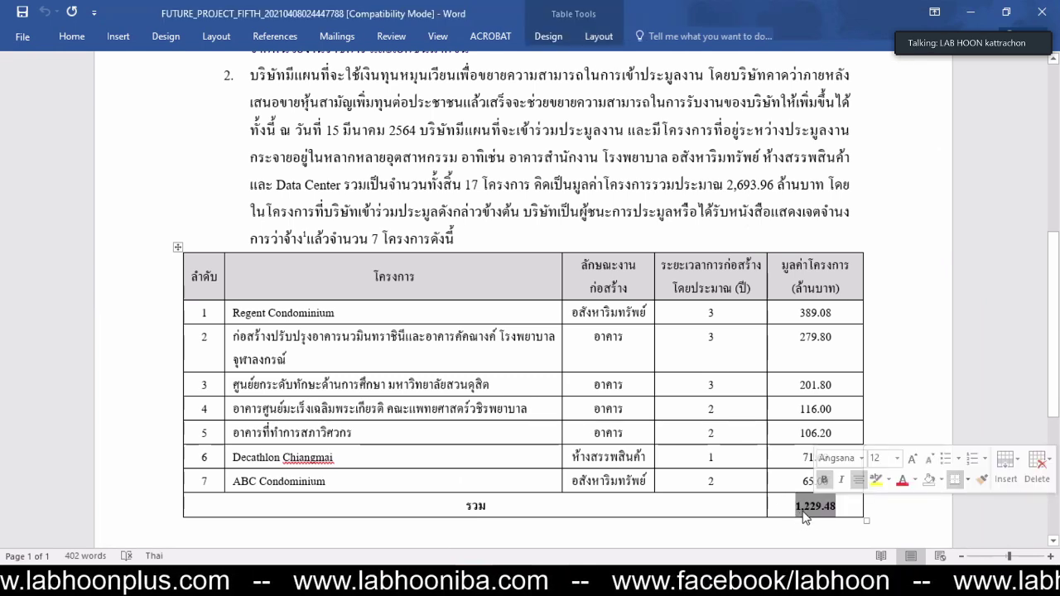
pyautogui.click(803, 511)
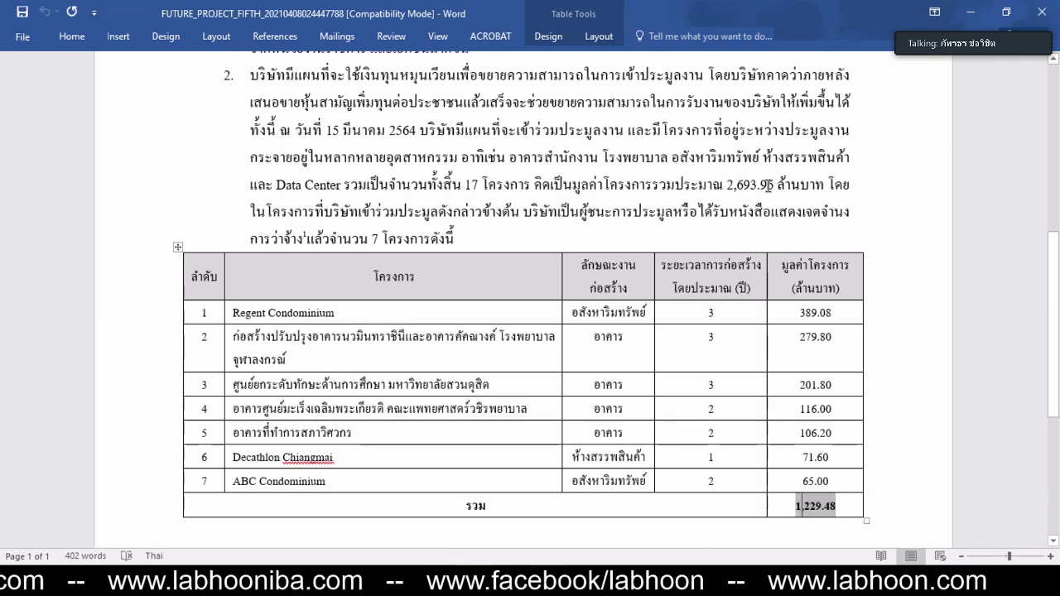
pyautogui.click(771, 179)
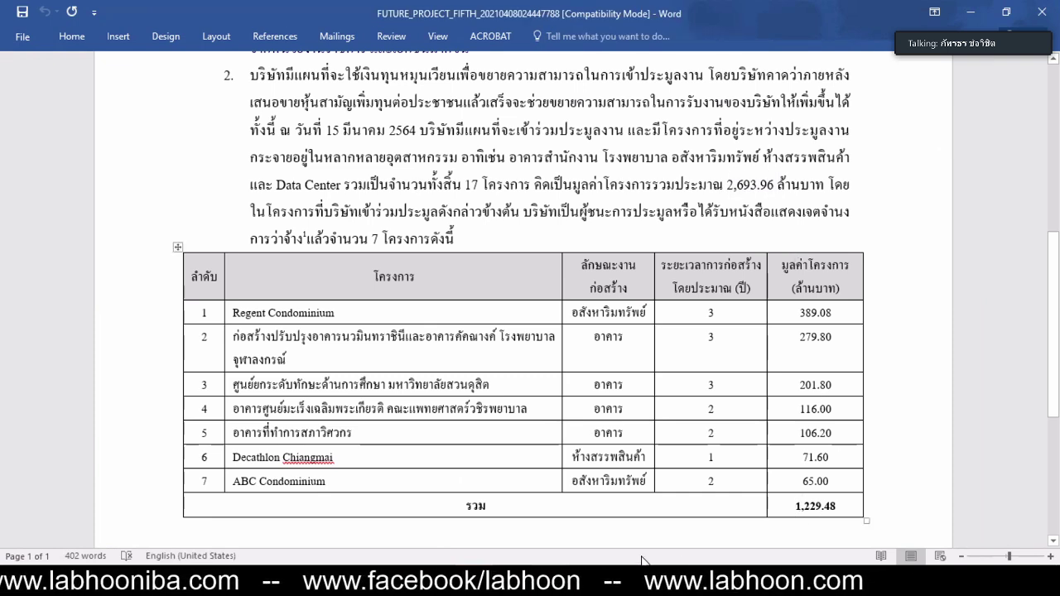
pyautogui.doubleClick(813, 506)
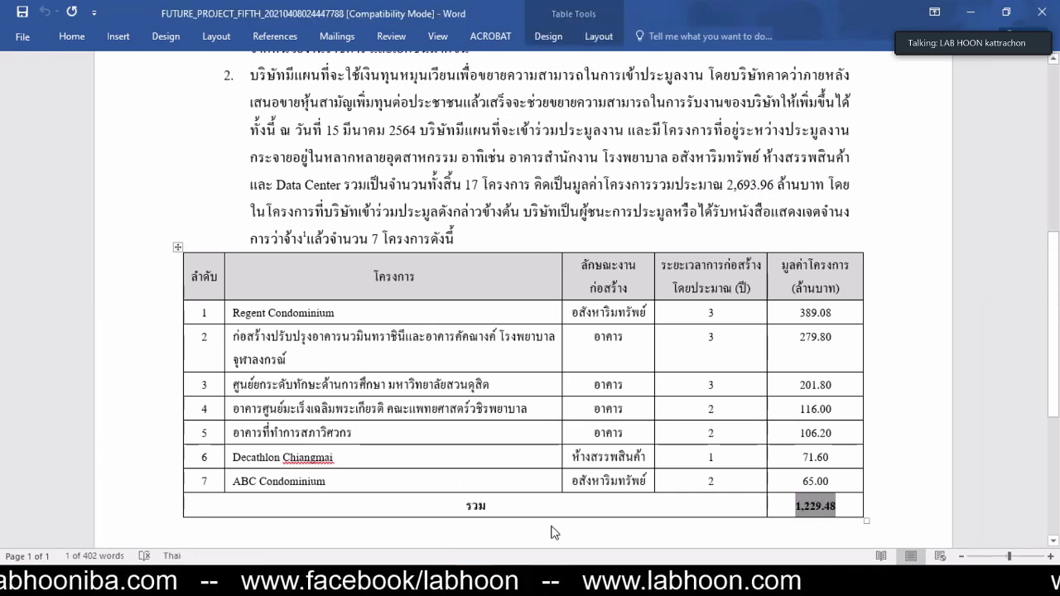
# Return to the Excel workbook and set the revenue in B2 to 1500
pyautogui.hotkey('alt', 'Tab')
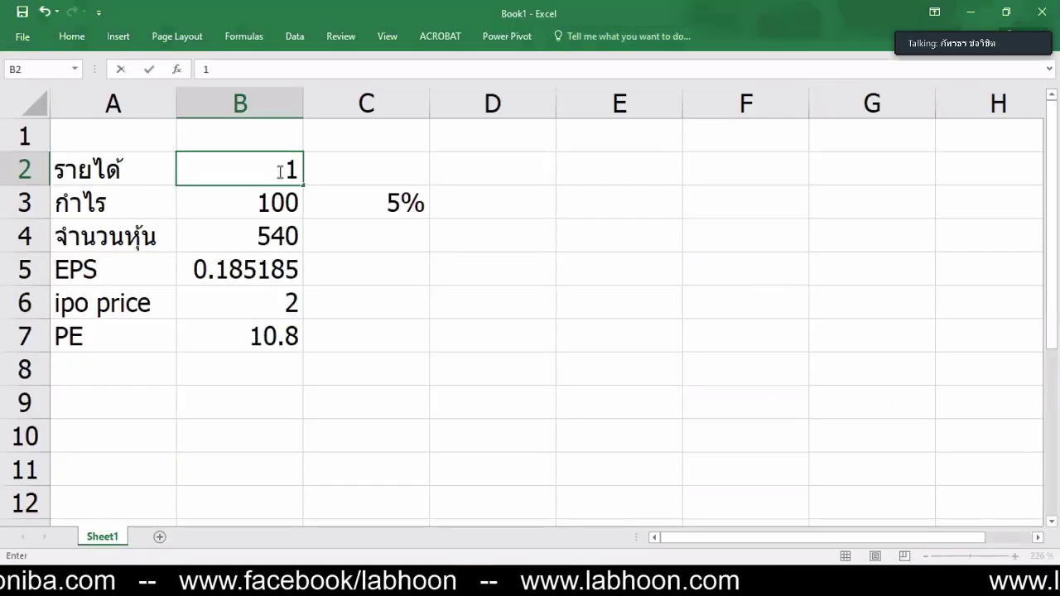
pyautogui.write('1500')
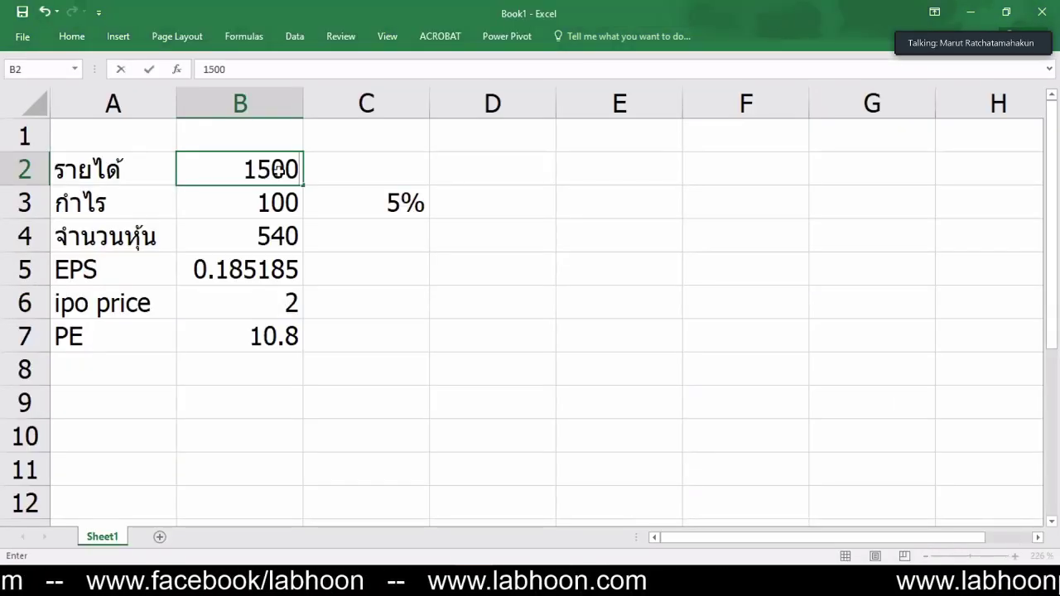
pyautogui.press('Return')
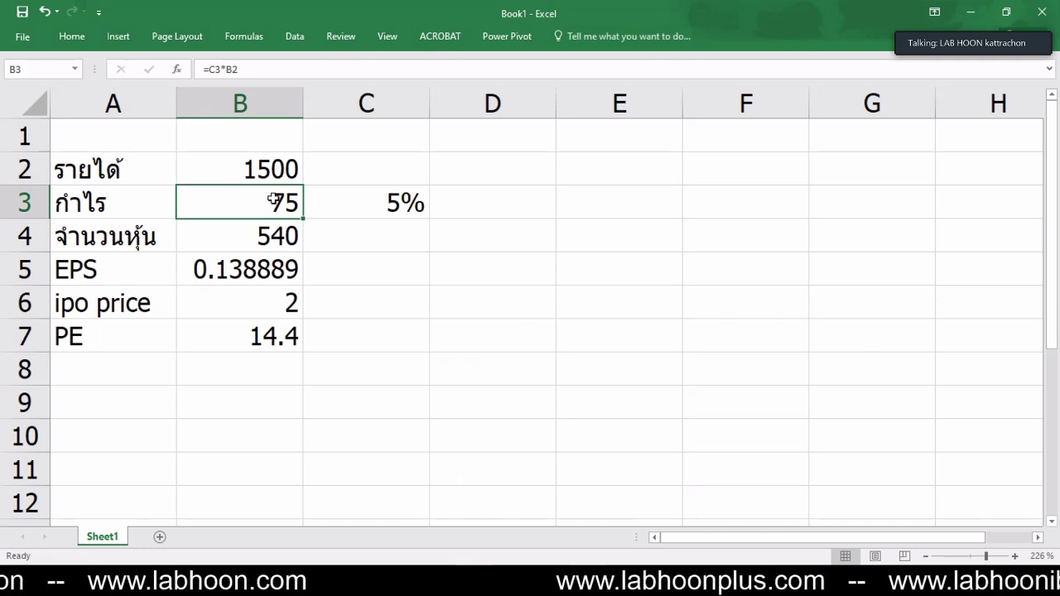
pyautogui.click(280, 172)
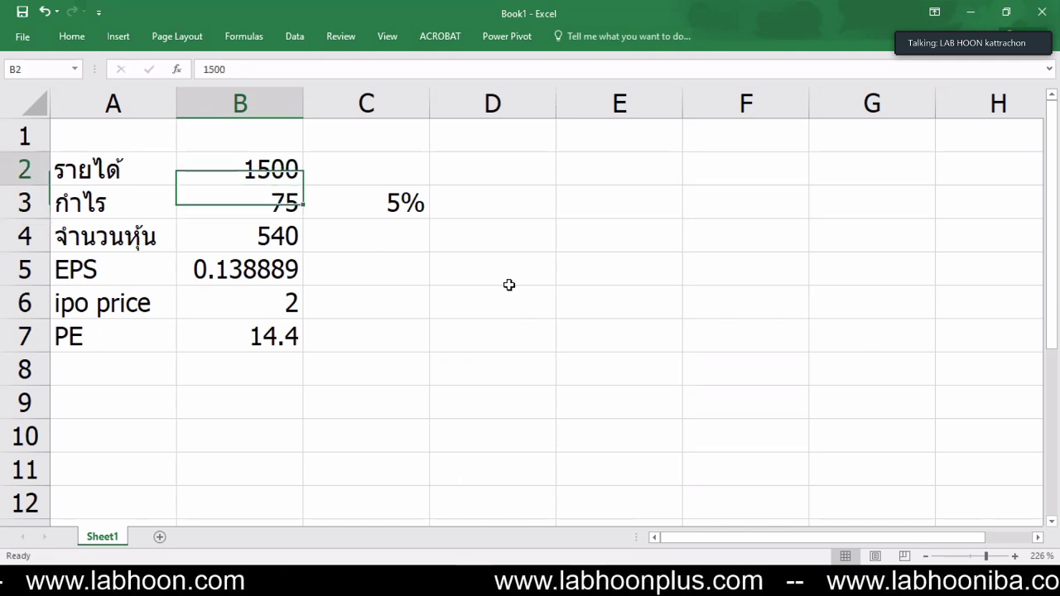
pyautogui.click(283, 373)
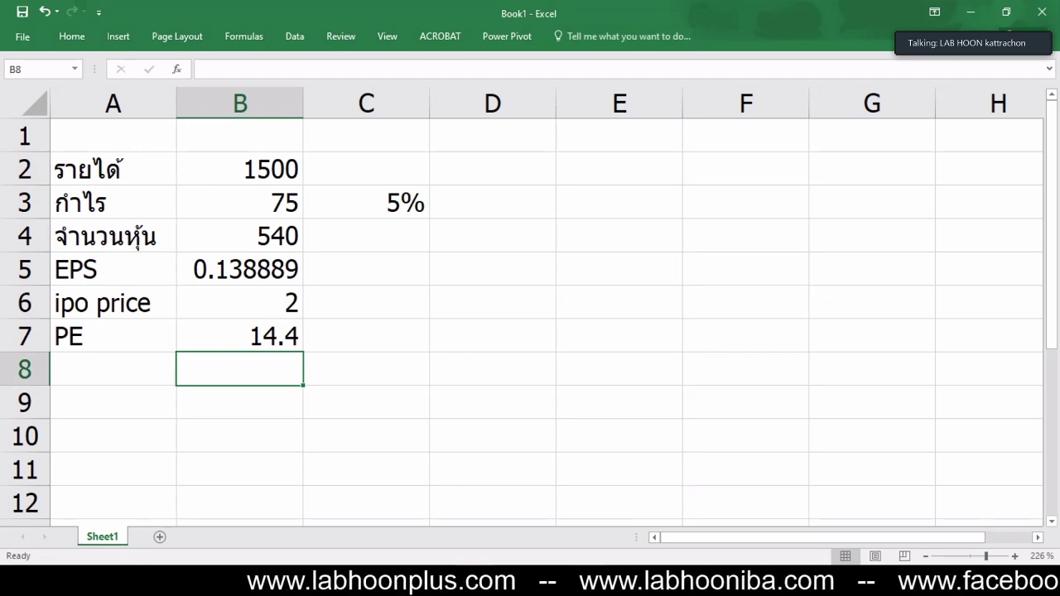
# Switch to Microsoft Edge and look up the stock quote for ple on the SET website
pyautogui.moveTo(359, 588)
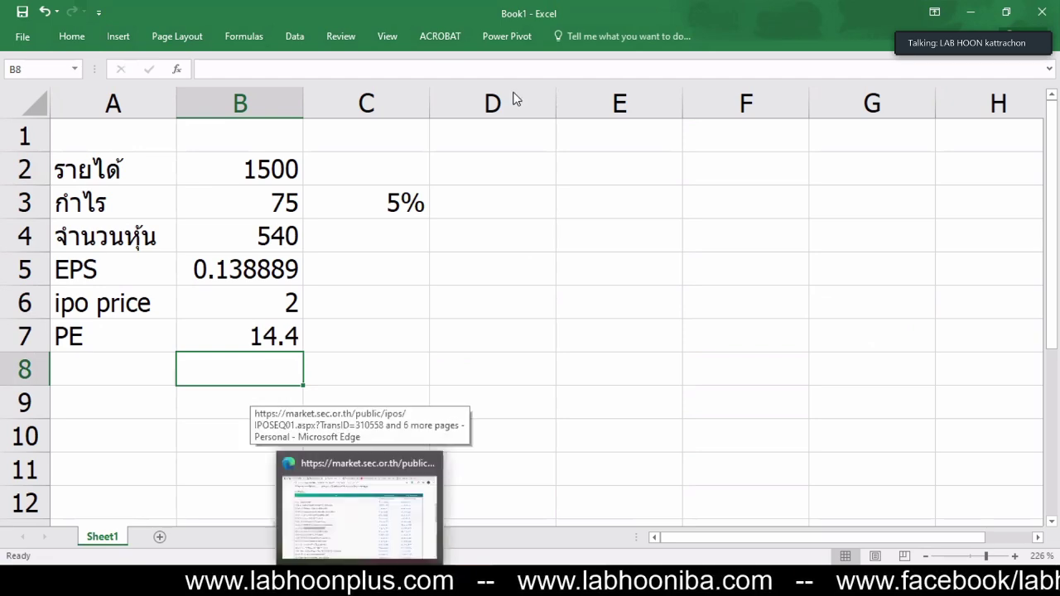
pyautogui.click(359, 514)
pyautogui.click(737, 18)
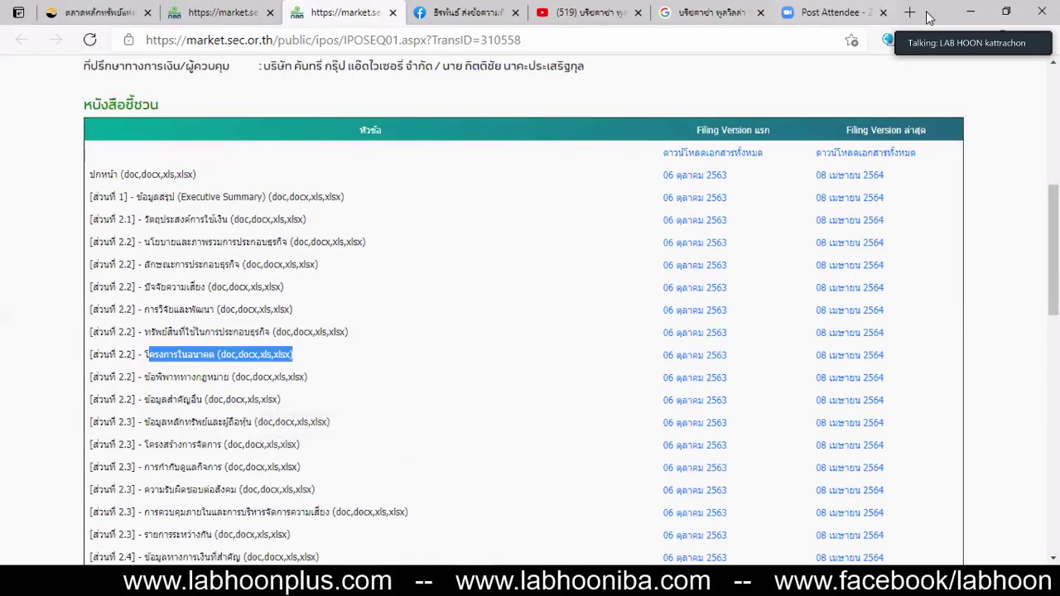
pyautogui.hotkey('ctrl', 't')
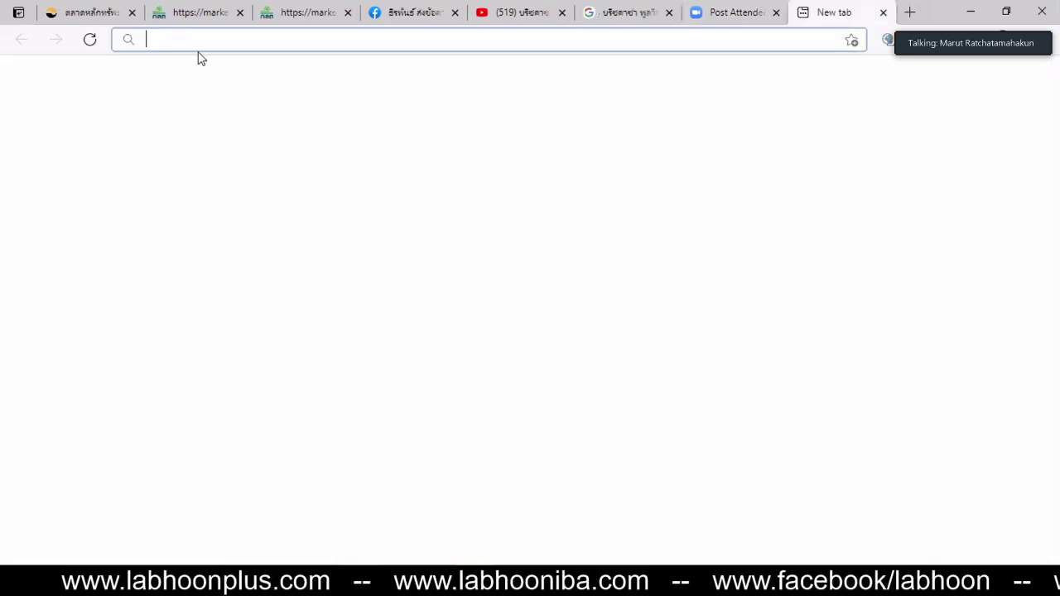
pyautogui.hotkey('ctrl', '1')
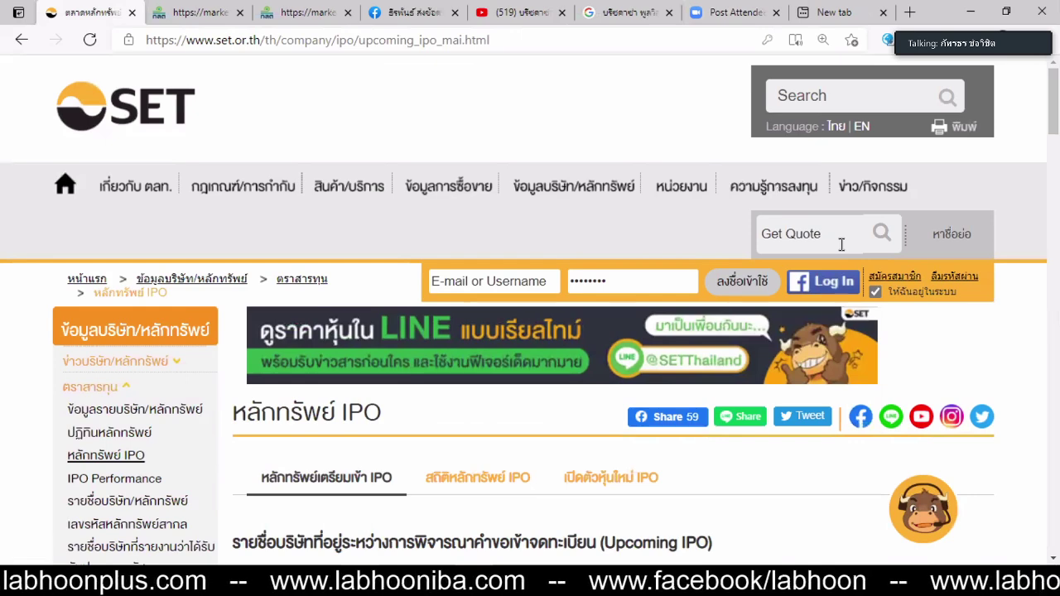
pyautogui.click(842, 245)
pyautogui.write('ple')
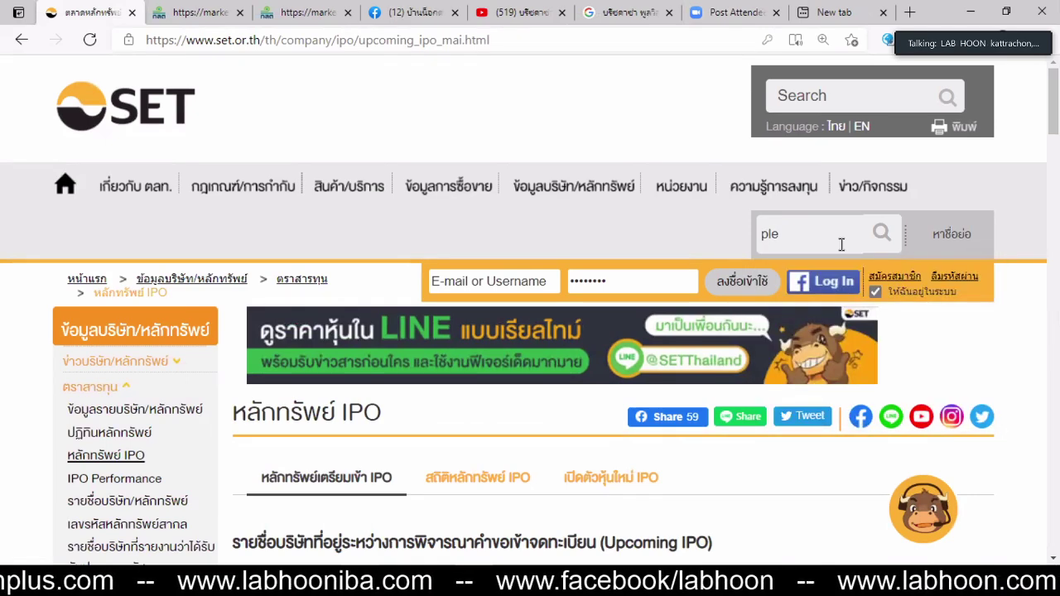
pyautogui.press('Return')
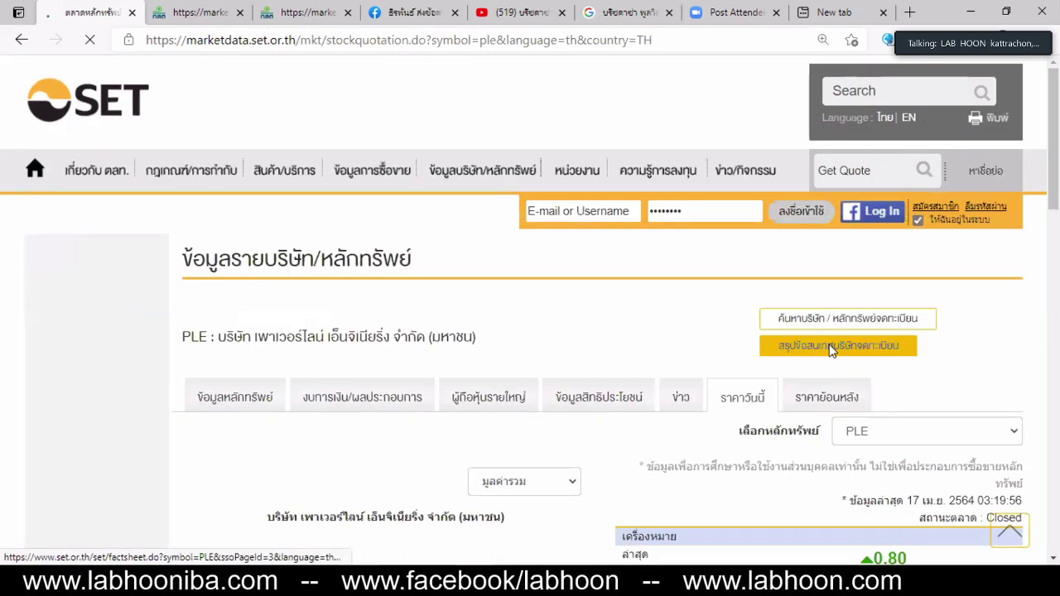
# Open PLE's listed company fact sheet and highlight its P/E value and its 2020 net profit figure
pyautogui.click(831, 347)
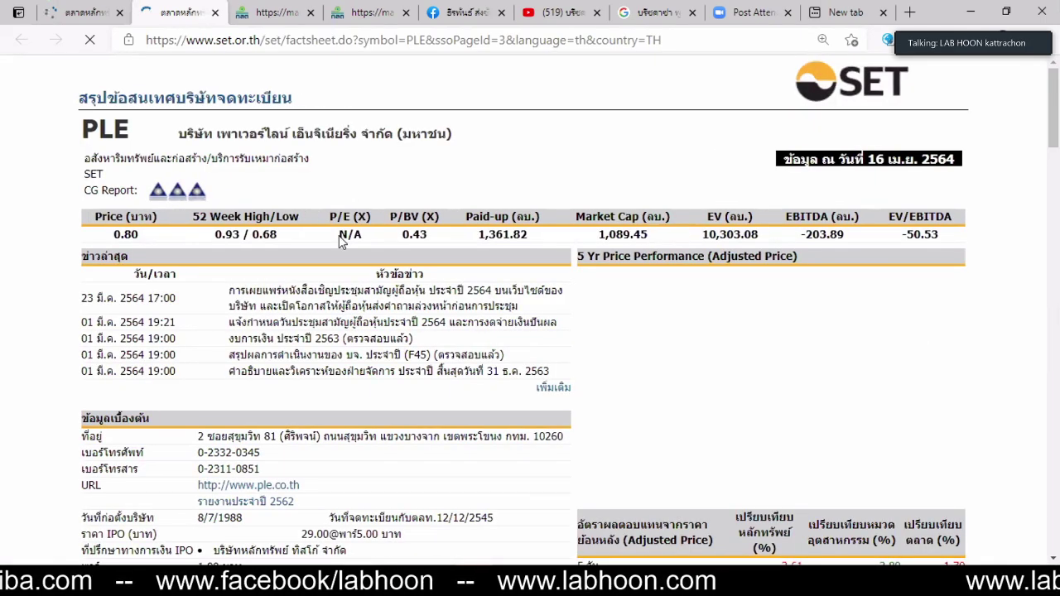
pyautogui.doubleClick(340, 235)
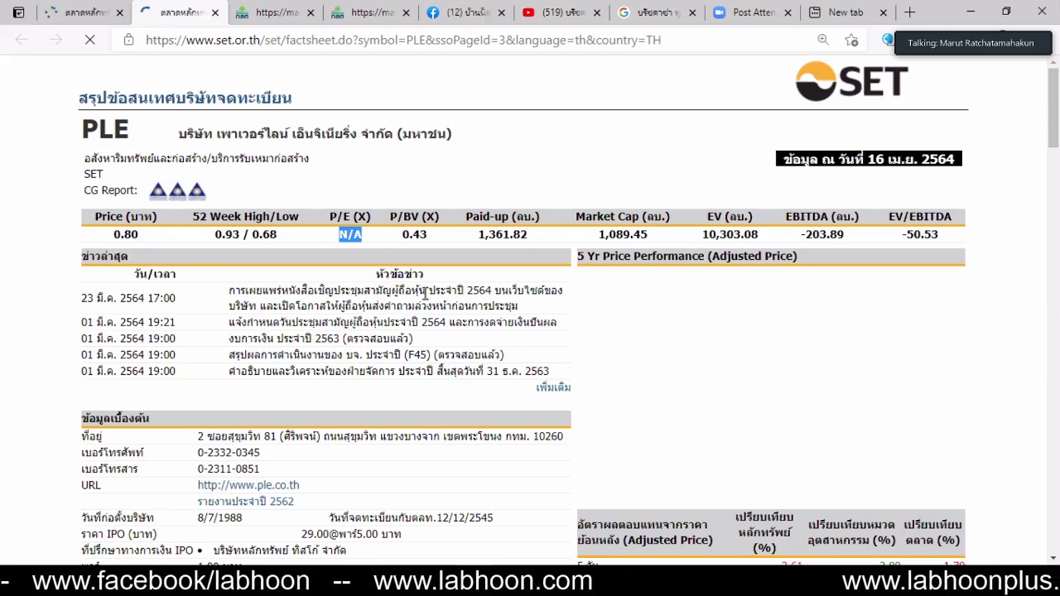
pyautogui.scroll(-8, 425, 292)
pyautogui.scroll(-4, 426, 293)
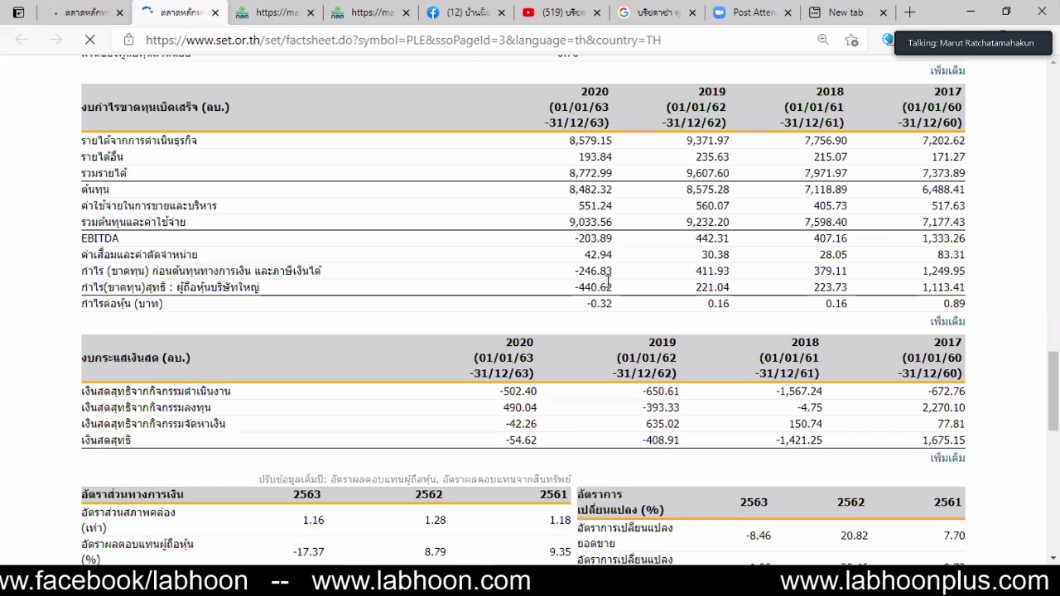
pyautogui.doubleClick(605, 287)
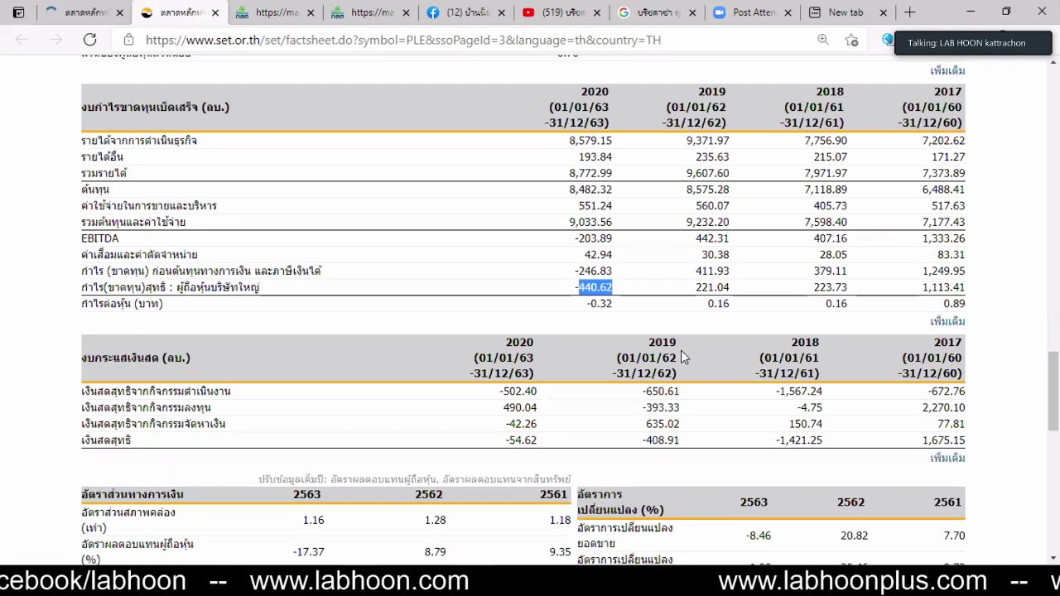
pyautogui.click(683, 357)
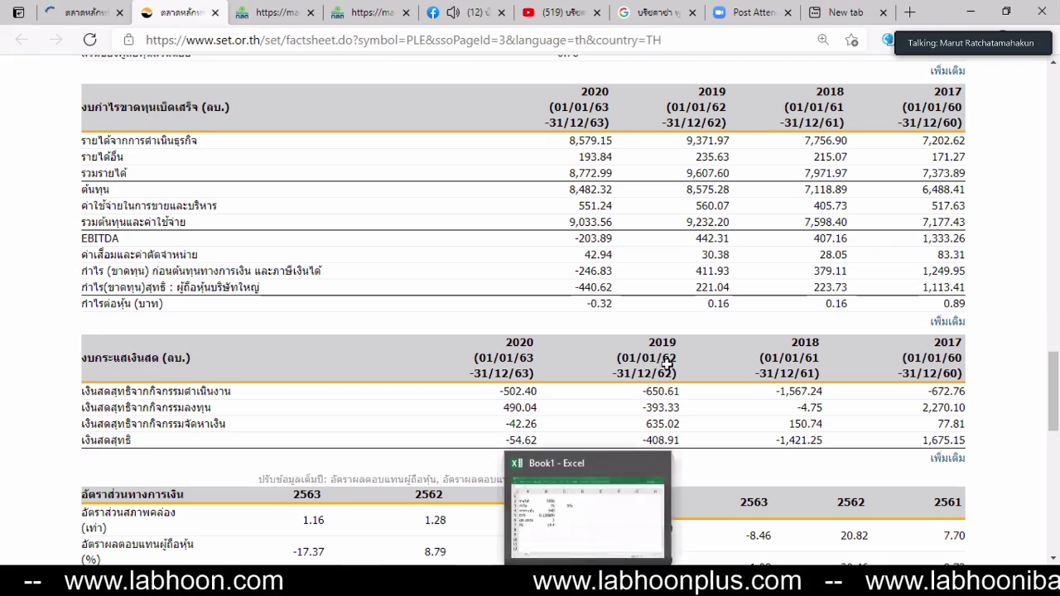
# Switch back to the Excel workbook and review the PE calculation in B7 and the EPS calculation in B5
pyautogui.click(535, 493)
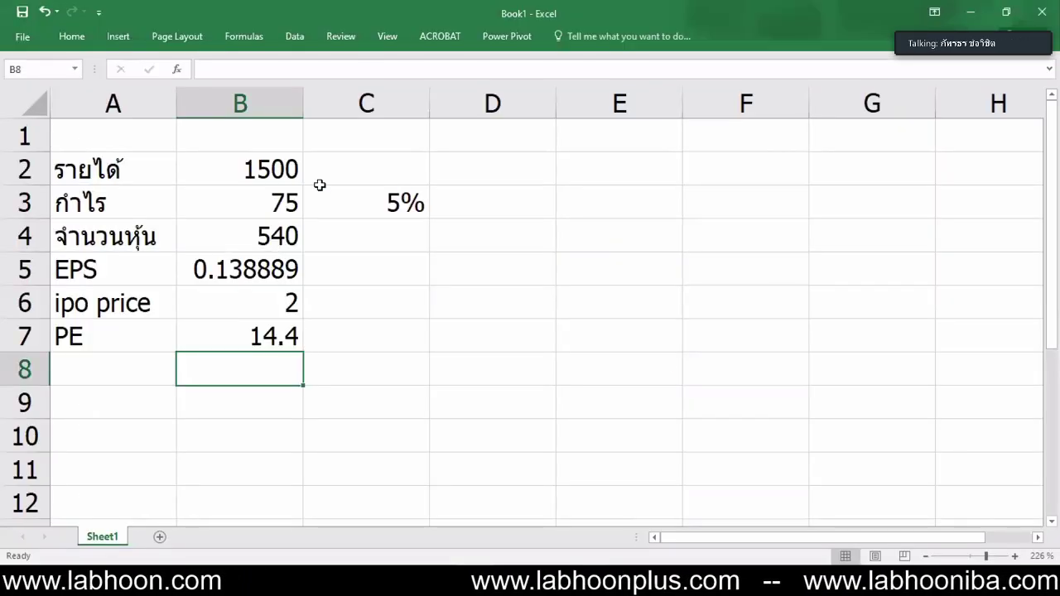
pyautogui.press('Up')
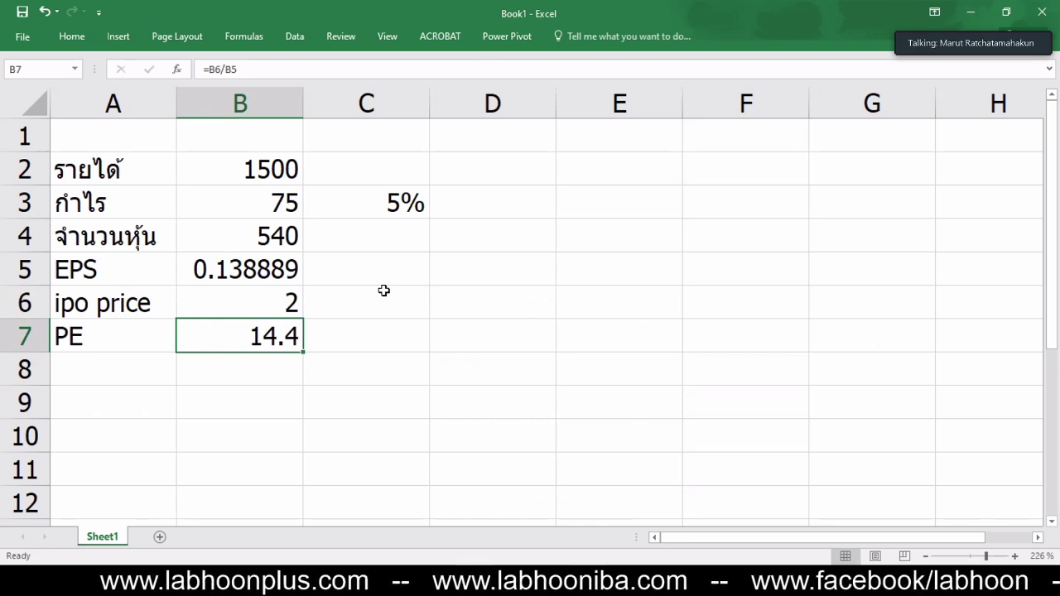
pyautogui.click(452, 316)
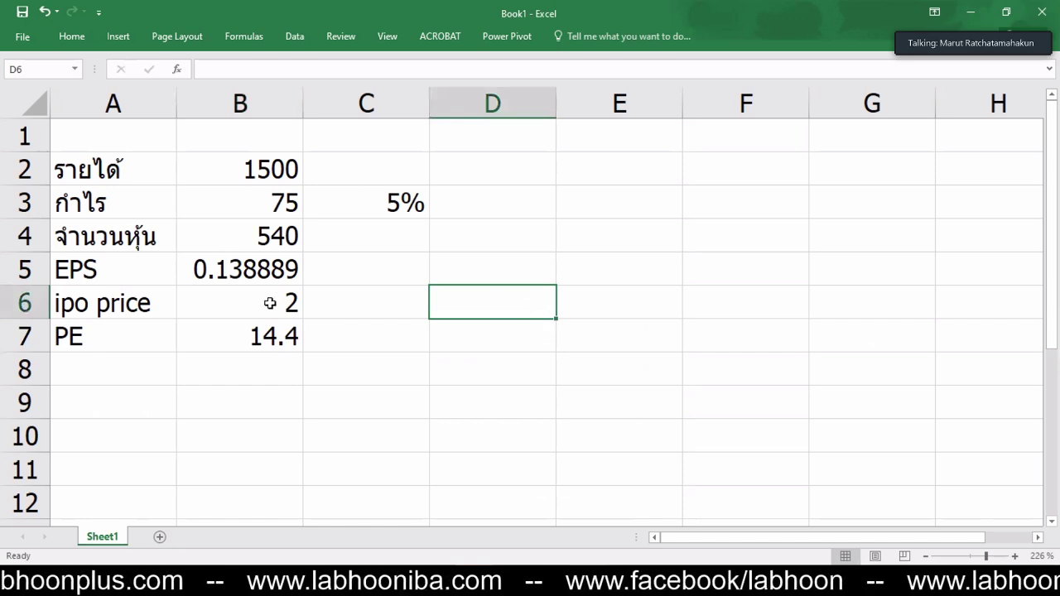
pyautogui.click(285, 268)
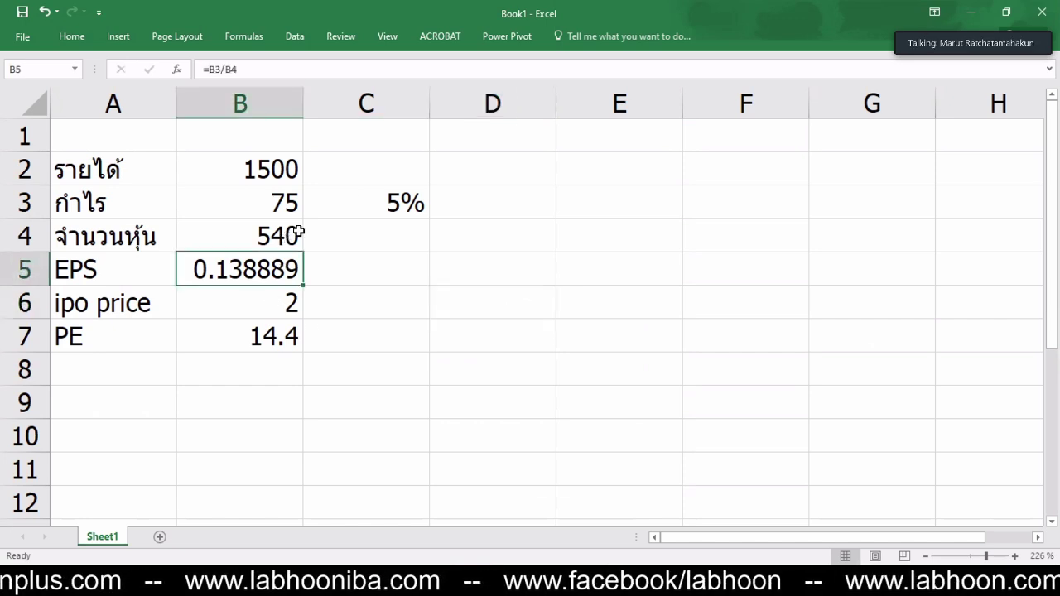
# Review the revenue, profit formula, 5% margin, share count and PE formula behind the valuation in cells B2 to B7
pyautogui.click(297, 236)
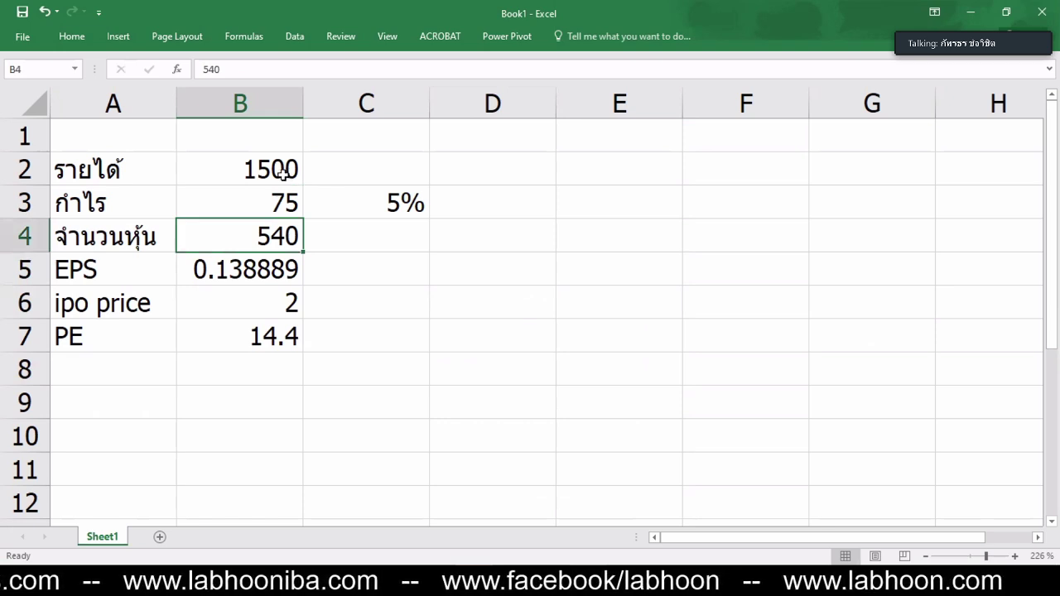
pyautogui.click(283, 172)
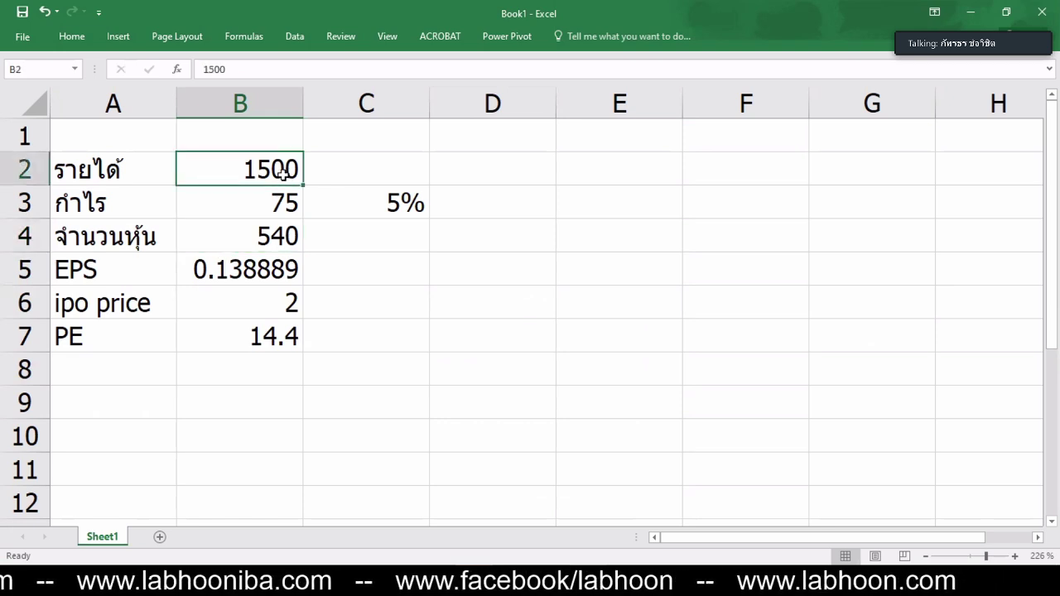
pyautogui.click(396, 223)
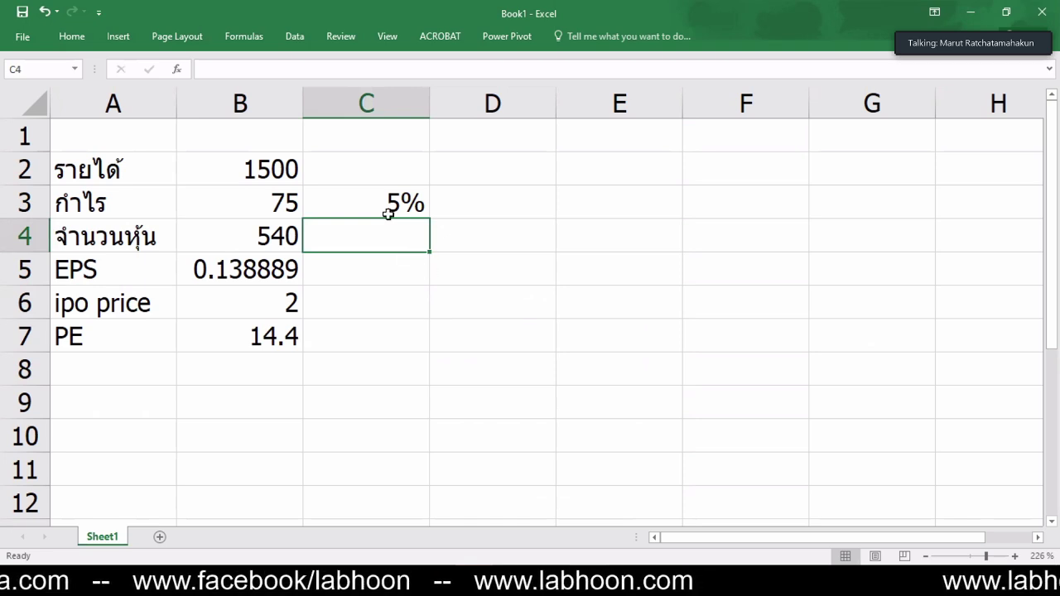
pyautogui.click(346, 211)
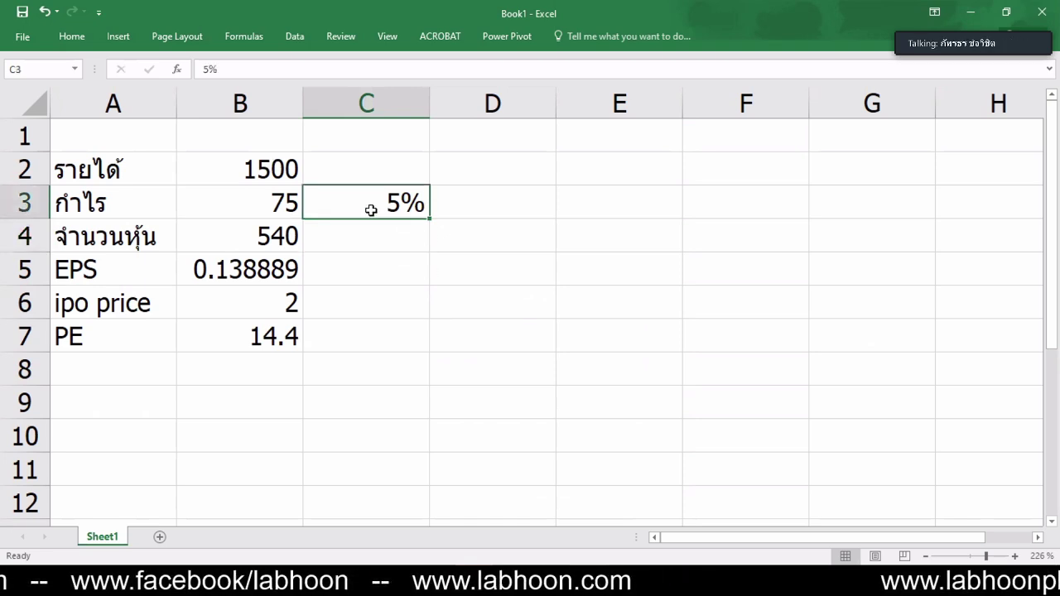
pyautogui.press('Up')
pyautogui.press('Left')
pyautogui.click(371, 210)
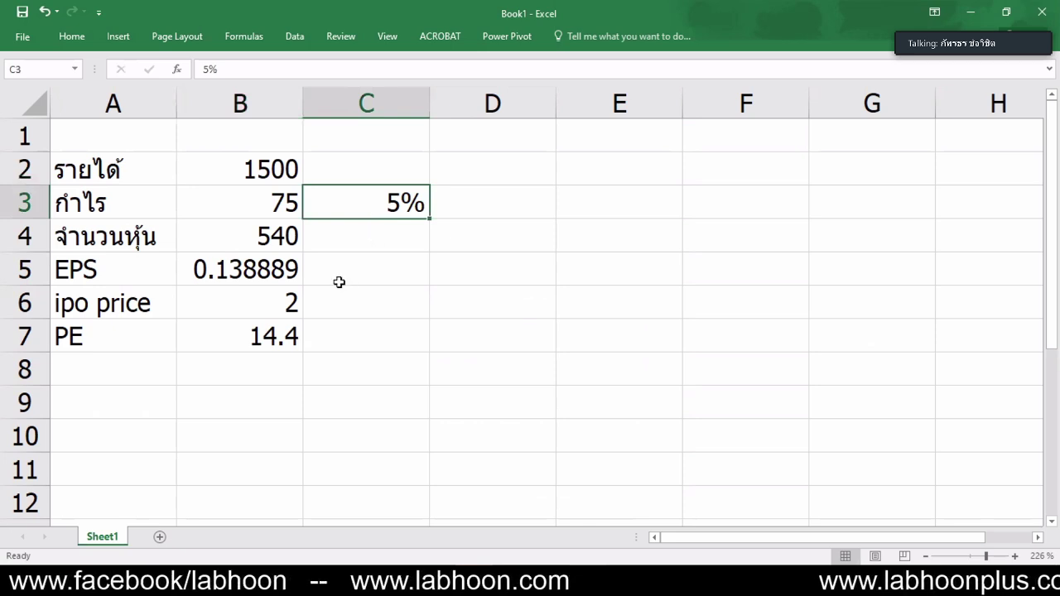
pyautogui.click(296, 248)
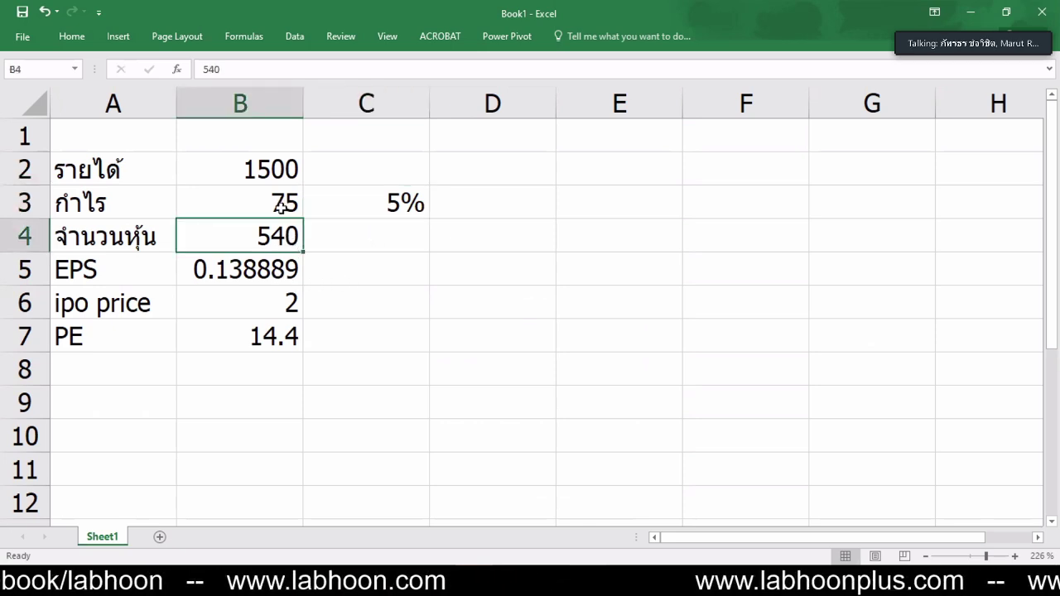
pyautogui.press('Down')
pyautogui.press('Up')
pyautogui.press('Up')
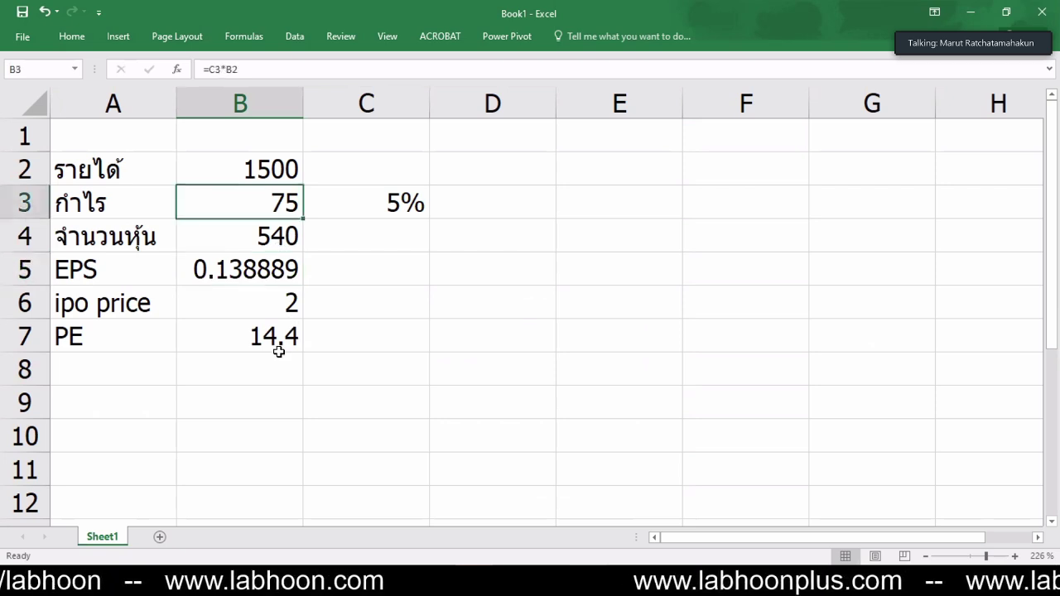
pyautogui.click(279, 348)
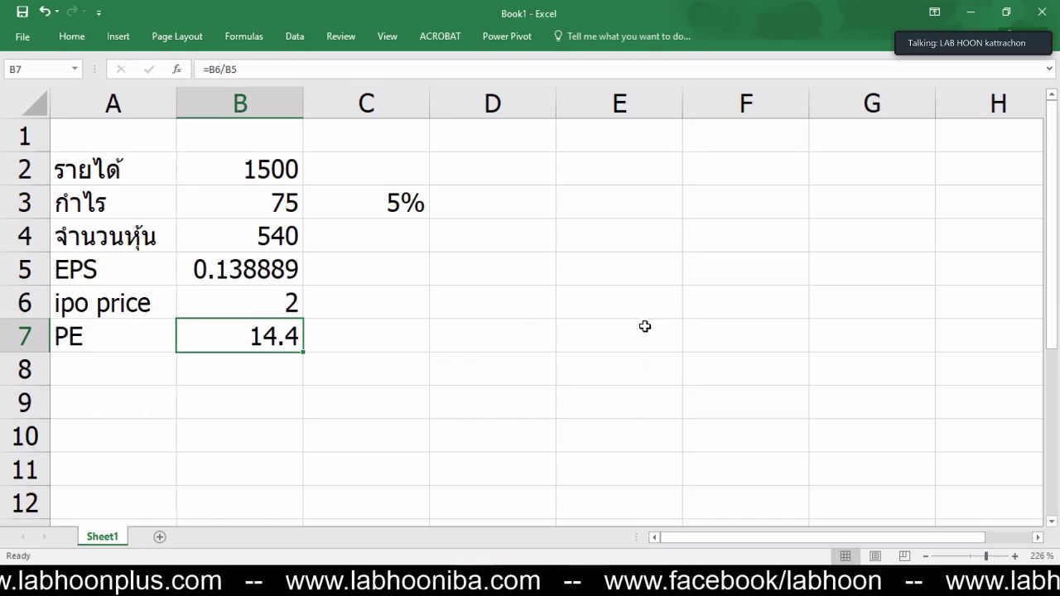
pyautogui.press('Right')
pyautogui.press('Right')
pyautogui.press('Right')
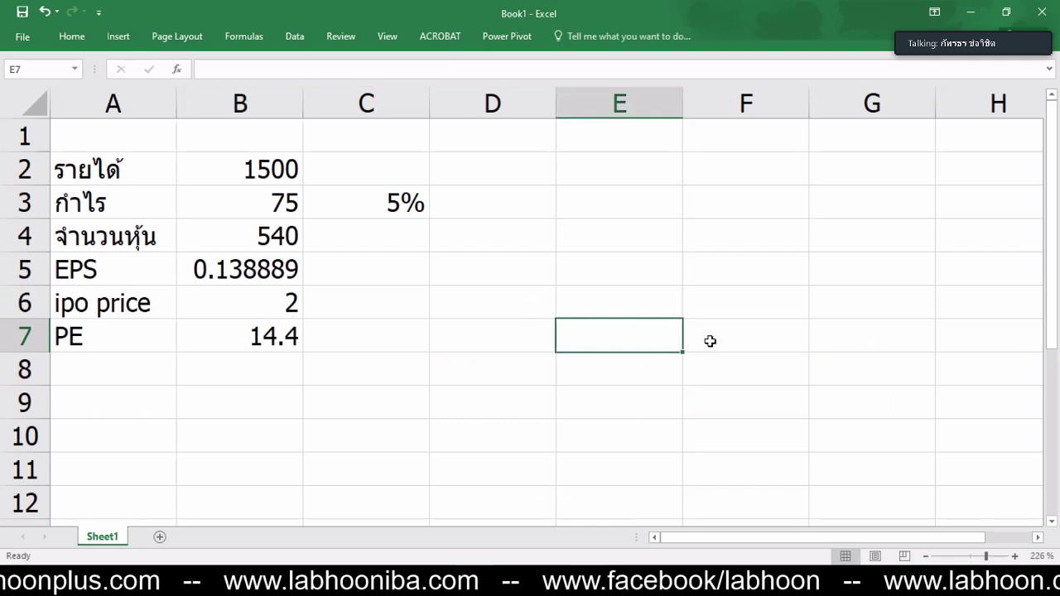
pyautogui.press('Right')
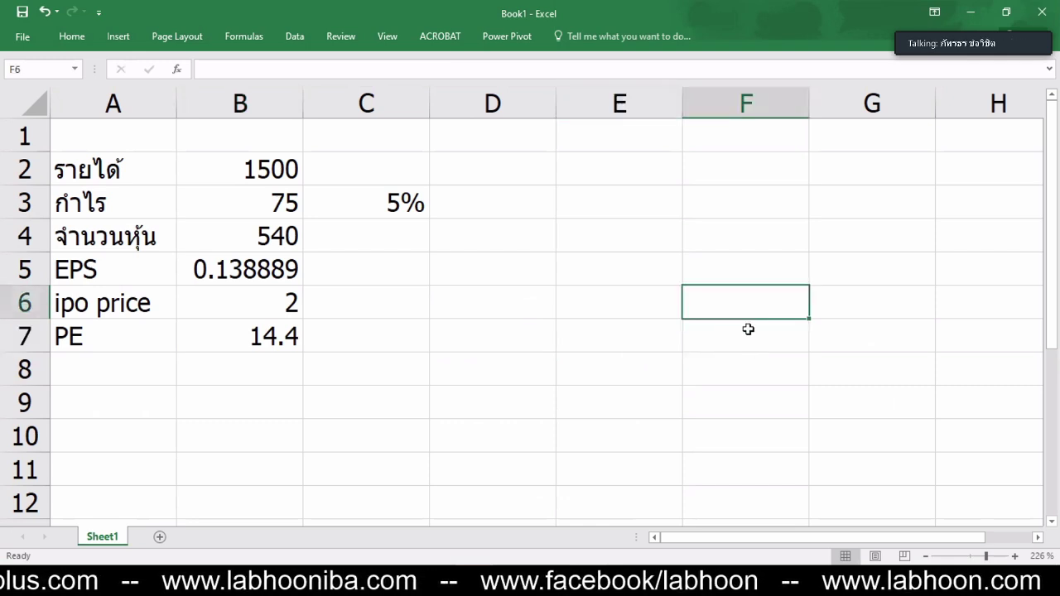
pyautogui.press('Down')
pyautogui.press('Up')
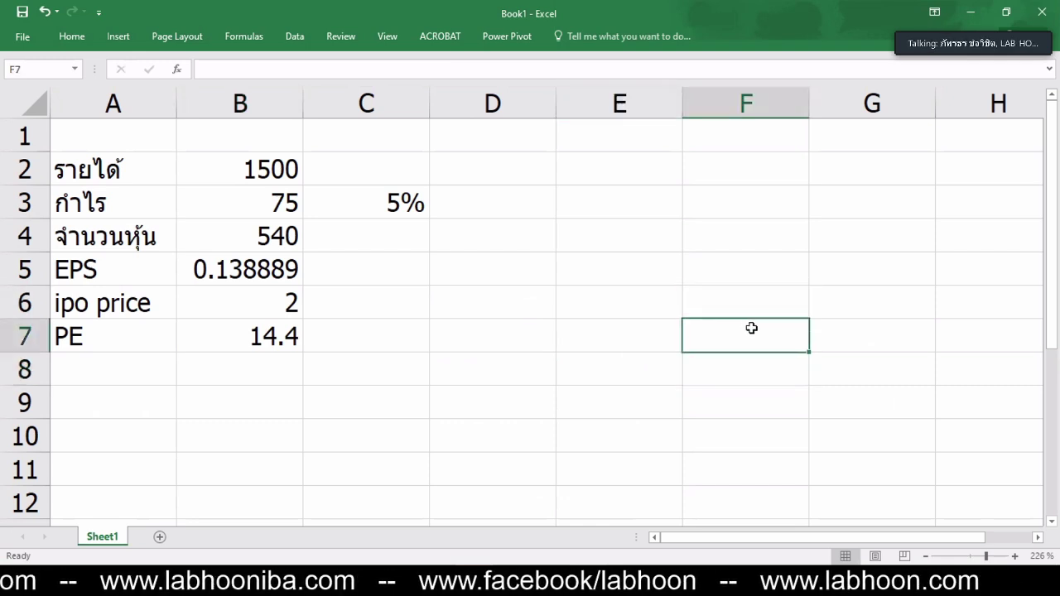
pyautogui.click(720, 357)
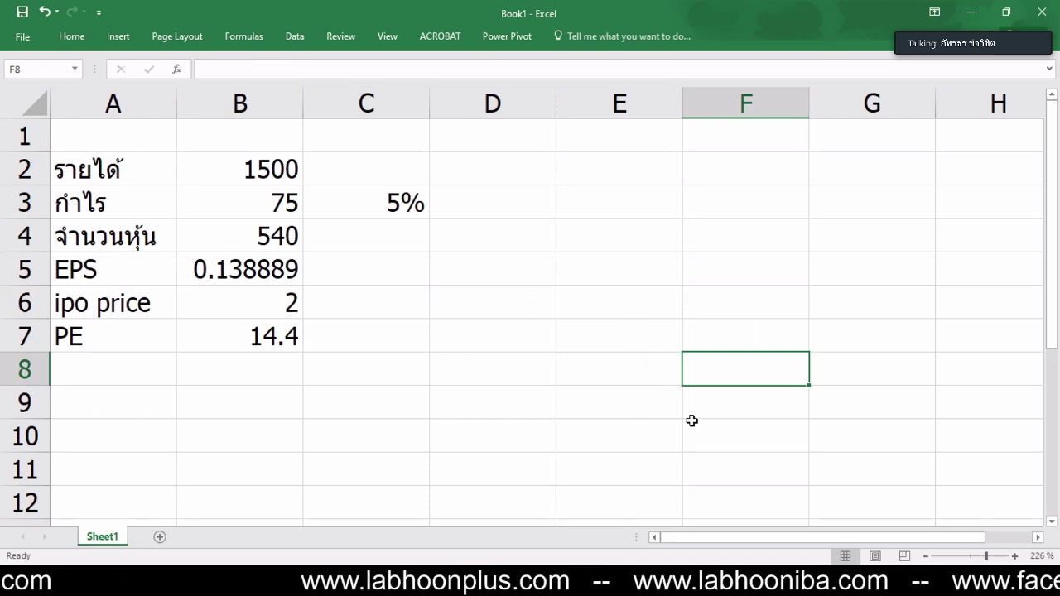
pyautogui.click(560, 396)
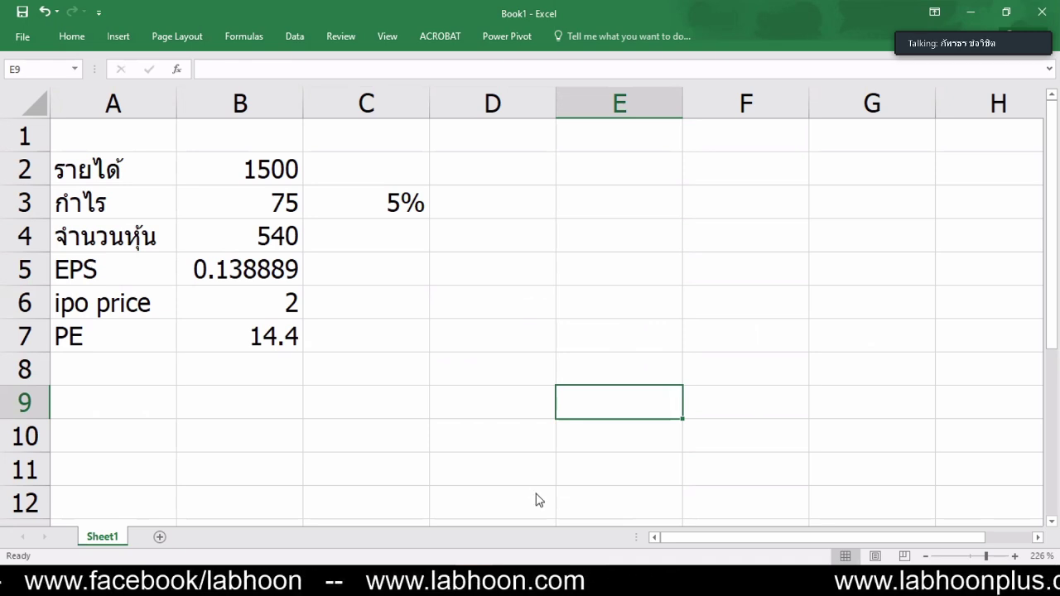
# Switch to the FUTURE_PROJECT document in Word and highlight the numbered paragraphs on the equipment investment and working capital plans
pyautogui.click(550, 584)
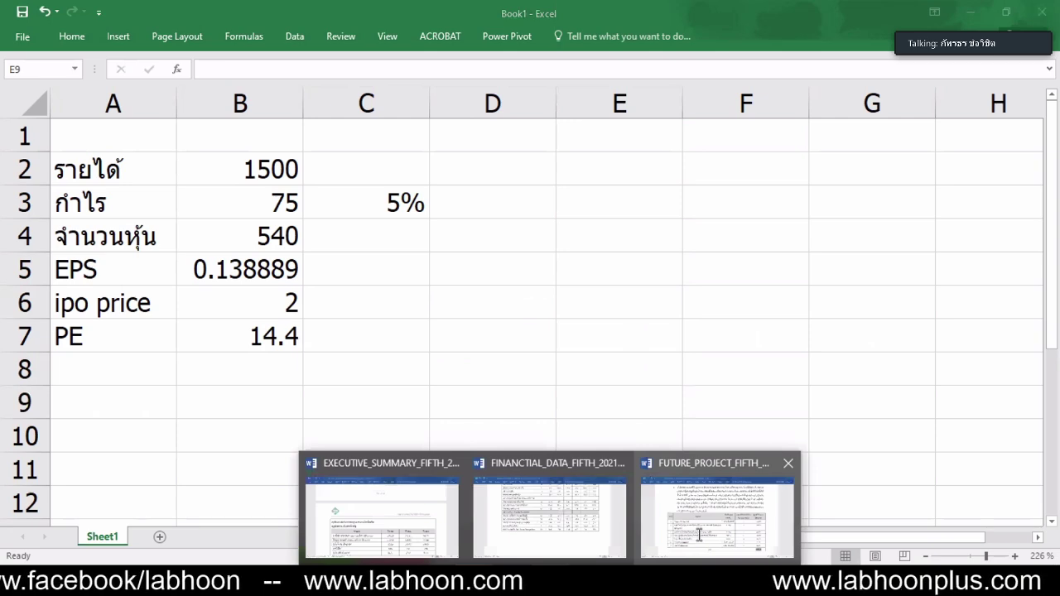
pyautogui.click(700, 534)
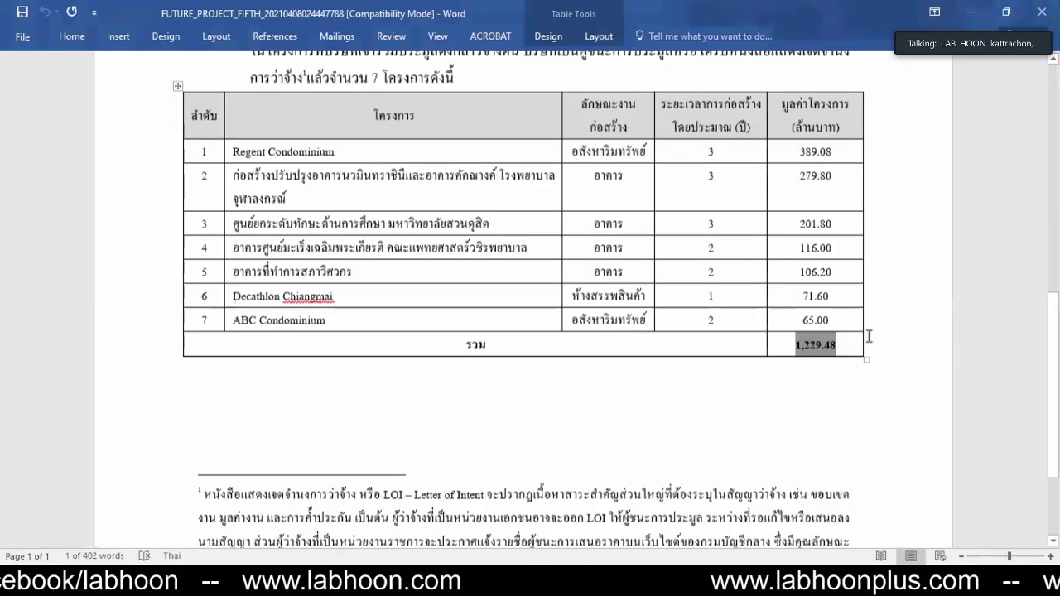
pyautogui.scroll(-2, 869, 336)
pyautogui.scroll(5, 869, 335)
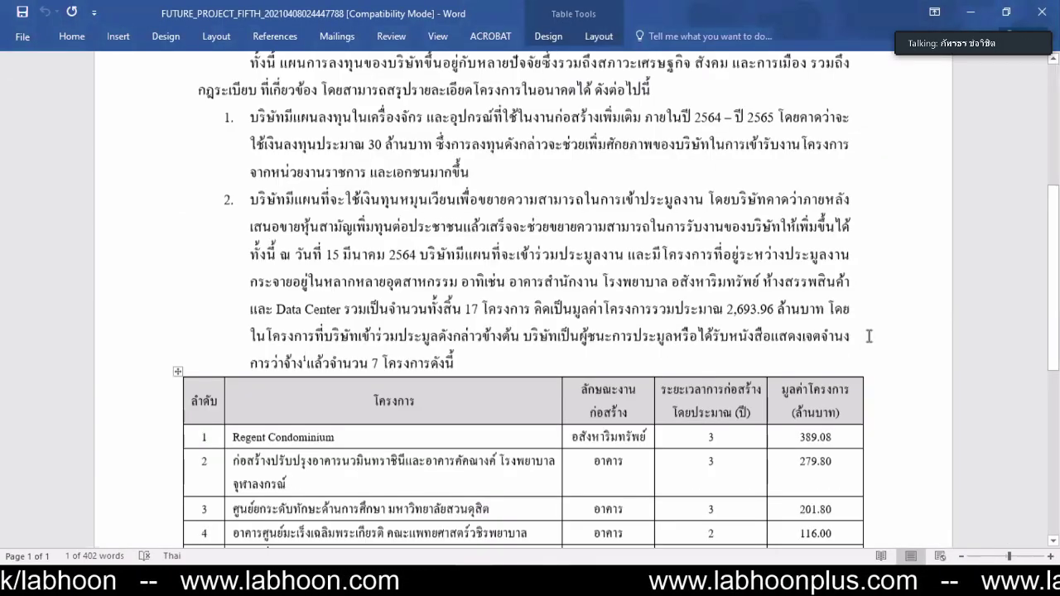
pyautogui.scroll(3, 869, 335)
pyautogui.scroll(-3, 869, 336)
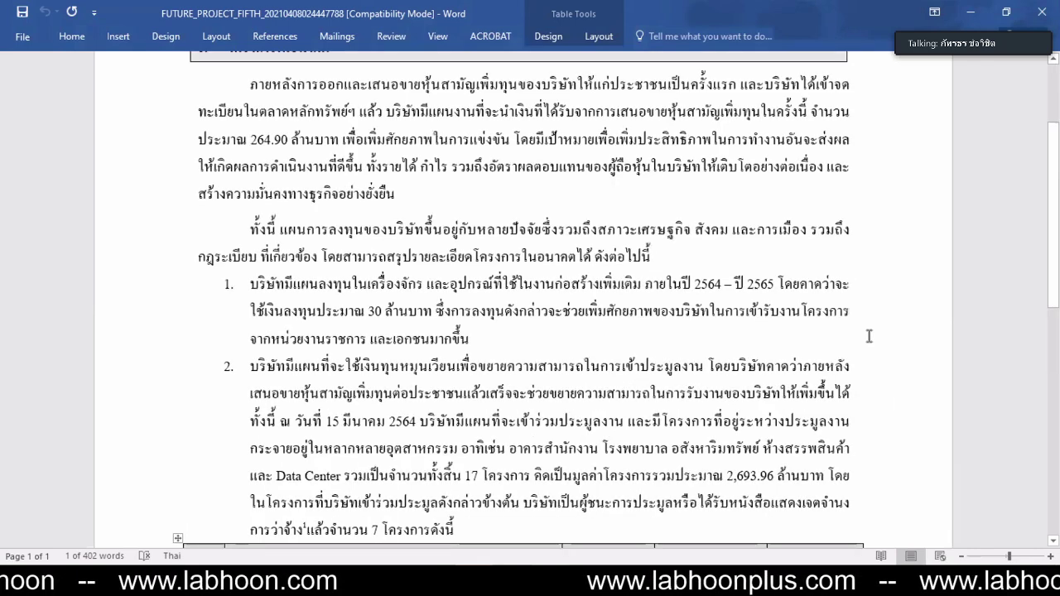
pyautogui.scroll(-1, 869, 335)
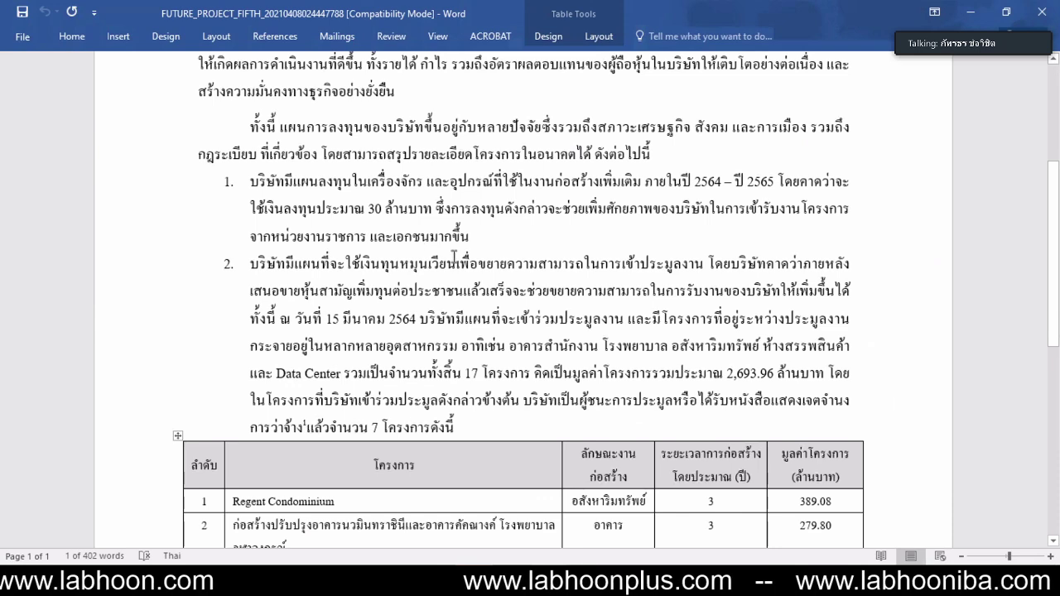
pyautogui.keyDown('shift'); pyautogui.click(455, 263); pyautogui.keyUp('shift')
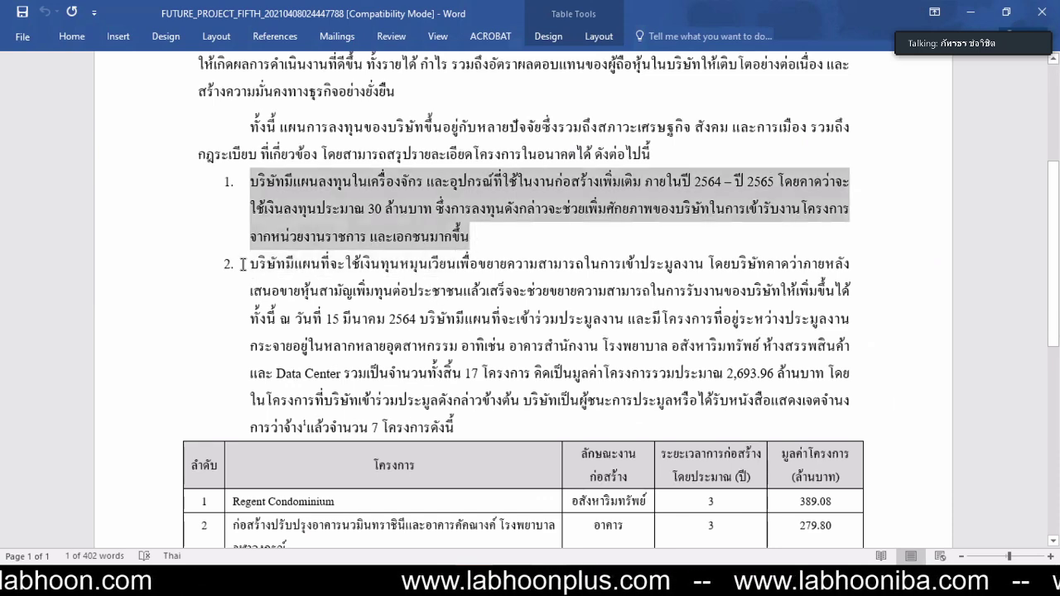
pyautogui.click(242, 263)
pyautogui.moveTo(473, 375); pyautogui.dragTo(496, 433)
pyautogui.click(480, 429)
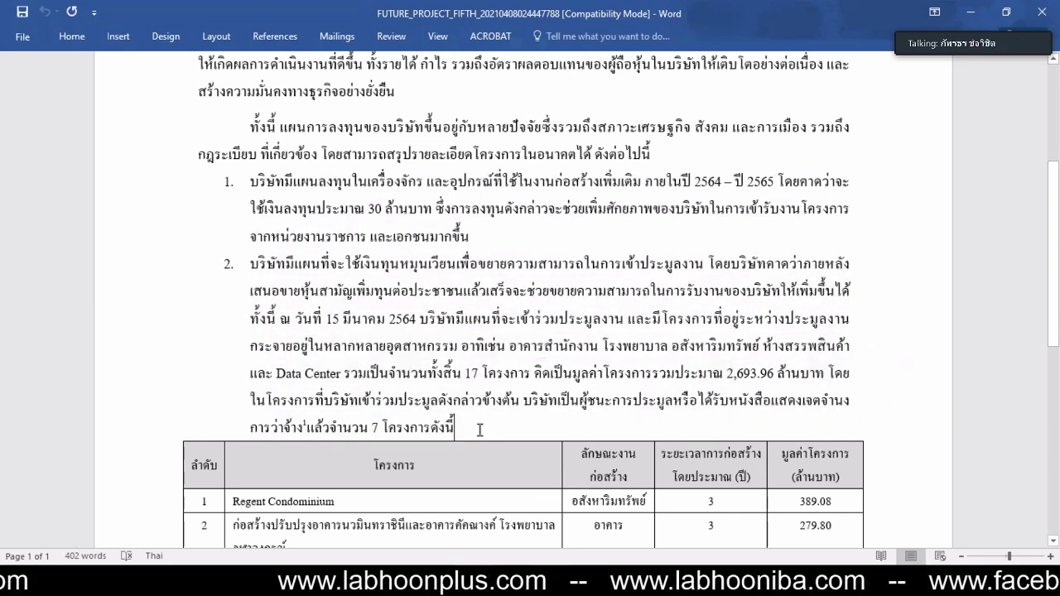
# Examine the awarded projects table with its durations and values, and highlight the number of projects being bid for in the paragraph above
pyautogui.scroll(-1, 480, 429)
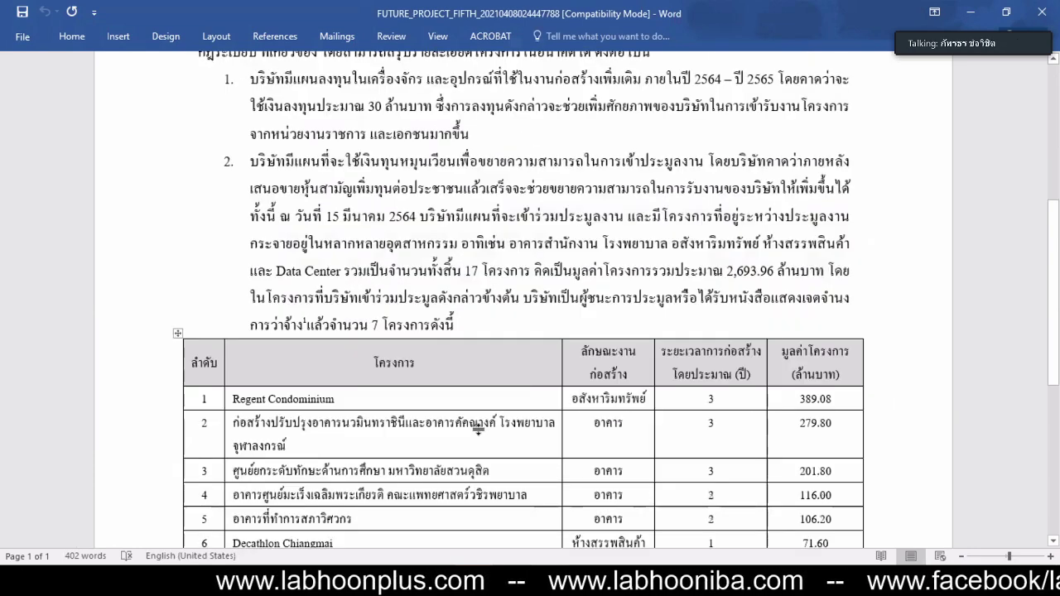
pyautogui.scroll(-1, 478, 429)
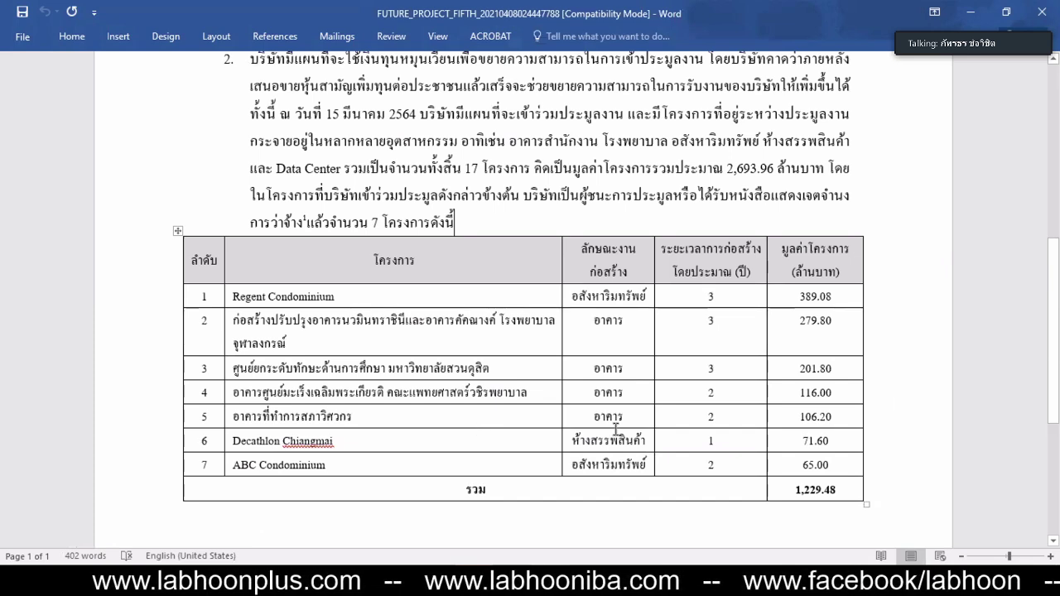
pyautogui.scroll(1, 616, 429)
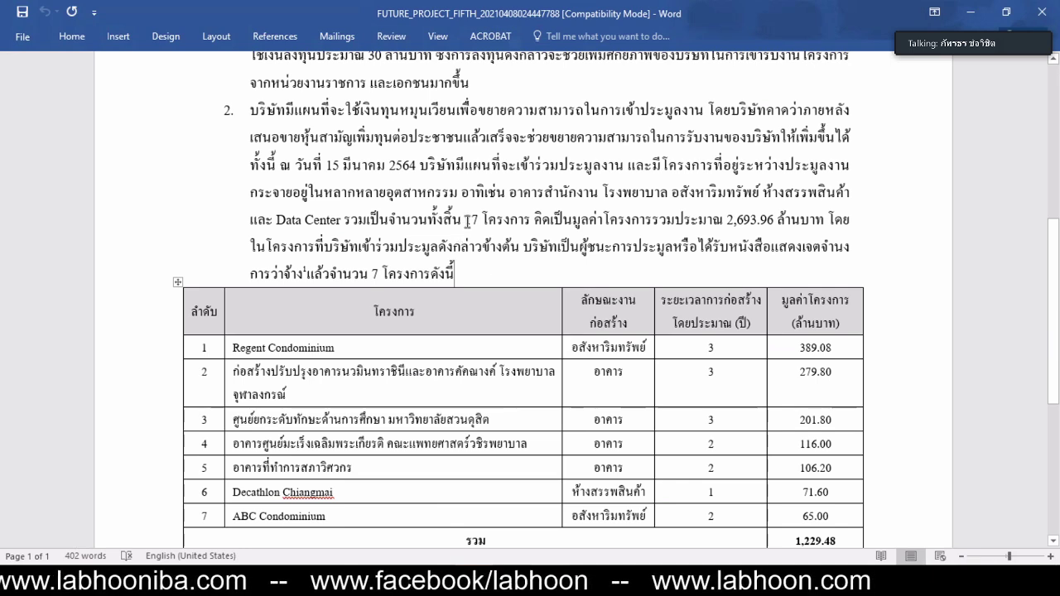
pyautogui.doubleClick(470, 220)
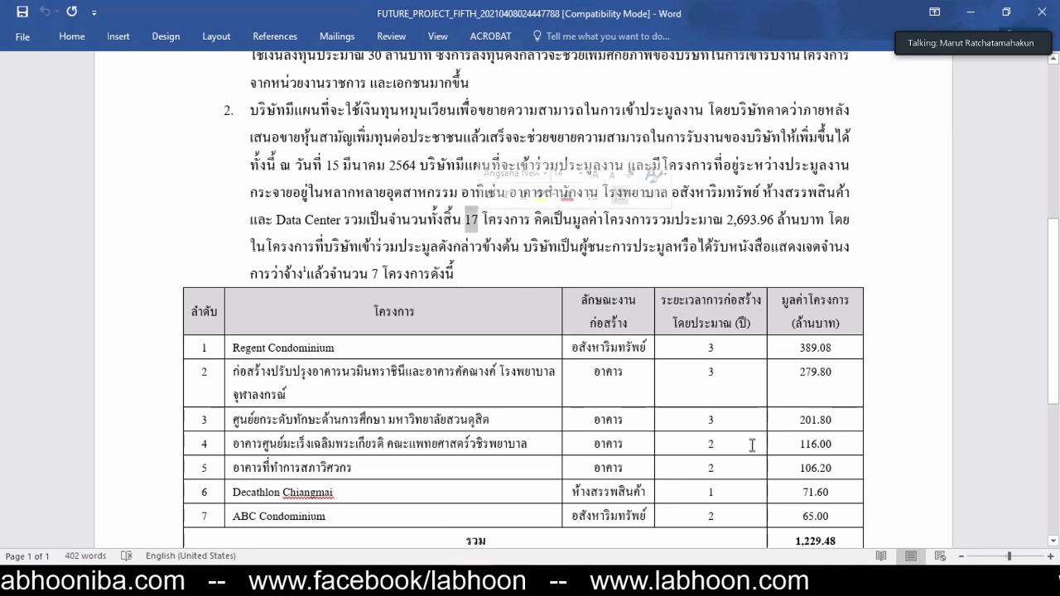
pyautogui.press('Down')
pyautogui.press('Down')
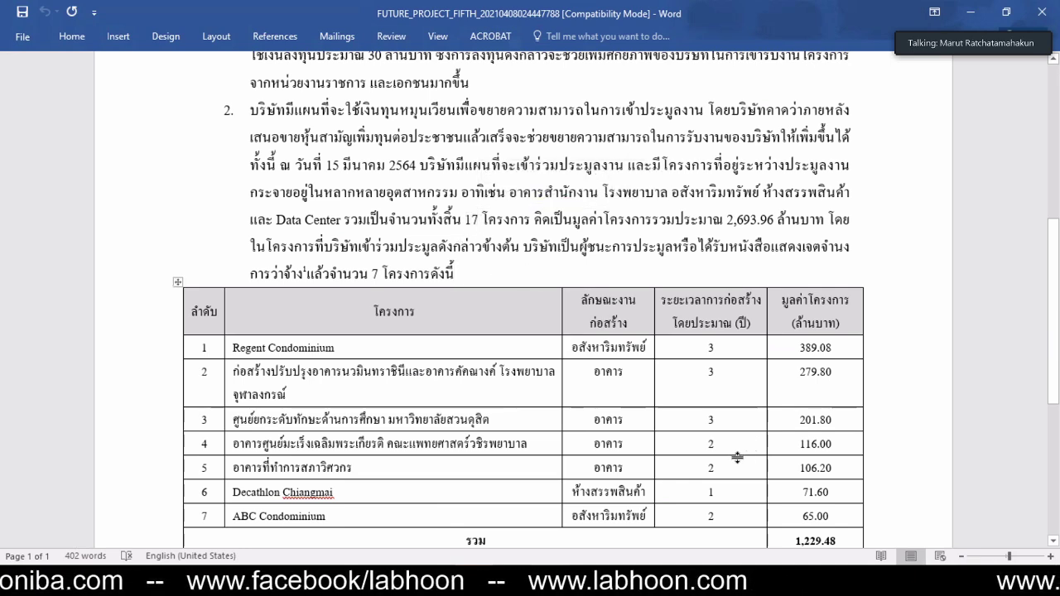
pyautogui.scroll(-1, 739, 459)
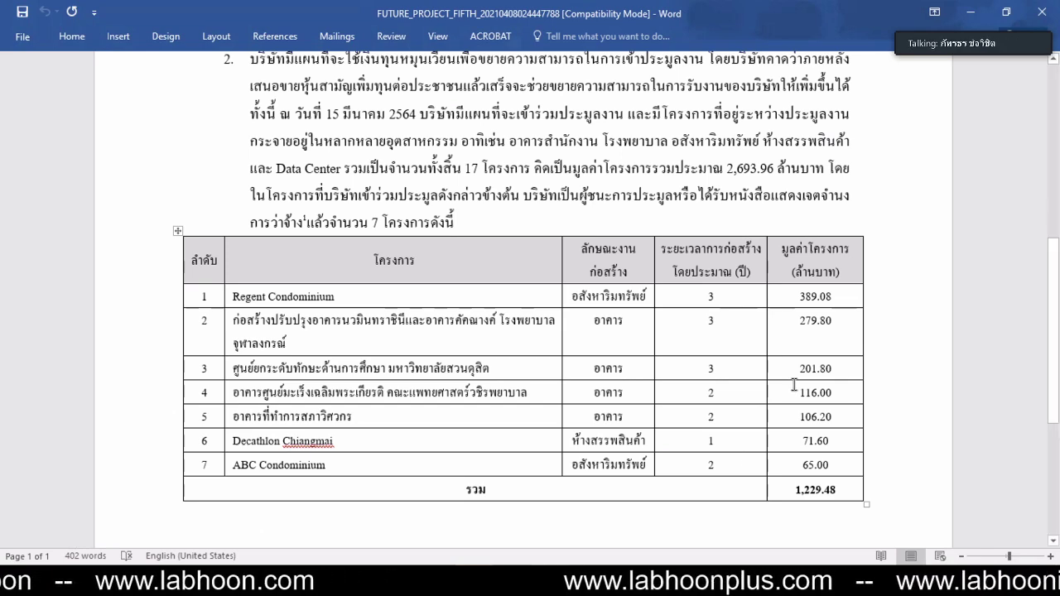
pyautogui.click(853, 495)
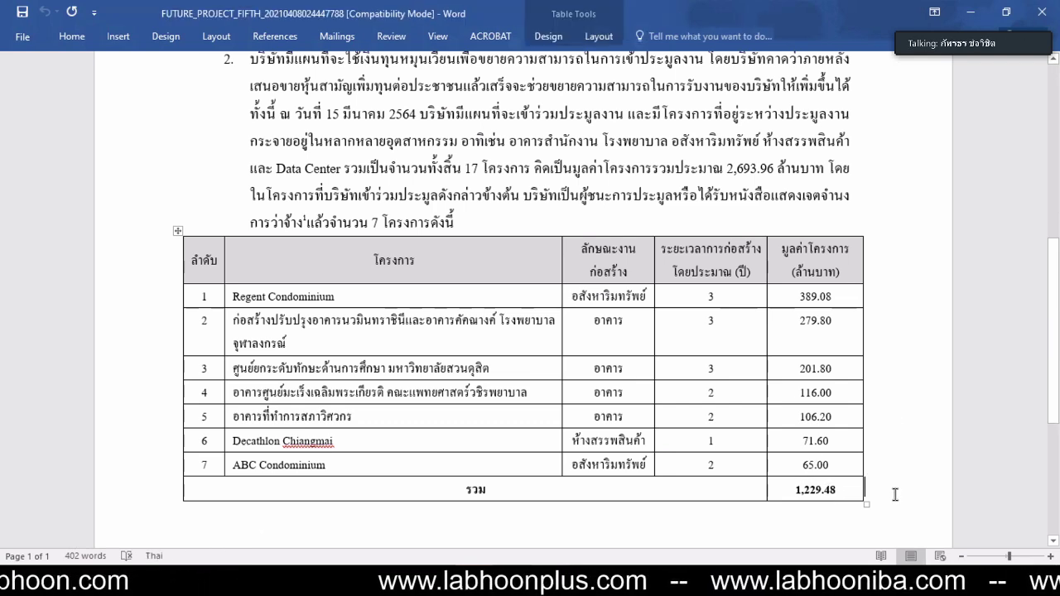
pyautogui.scroll(-1, 895, 494)
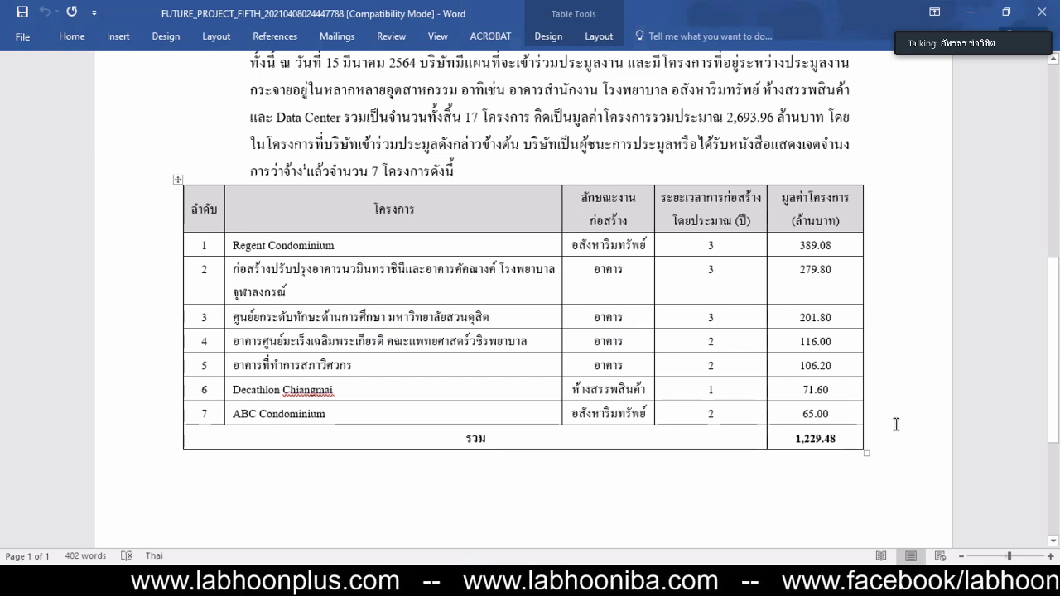
pyautogui.click(675, 163)
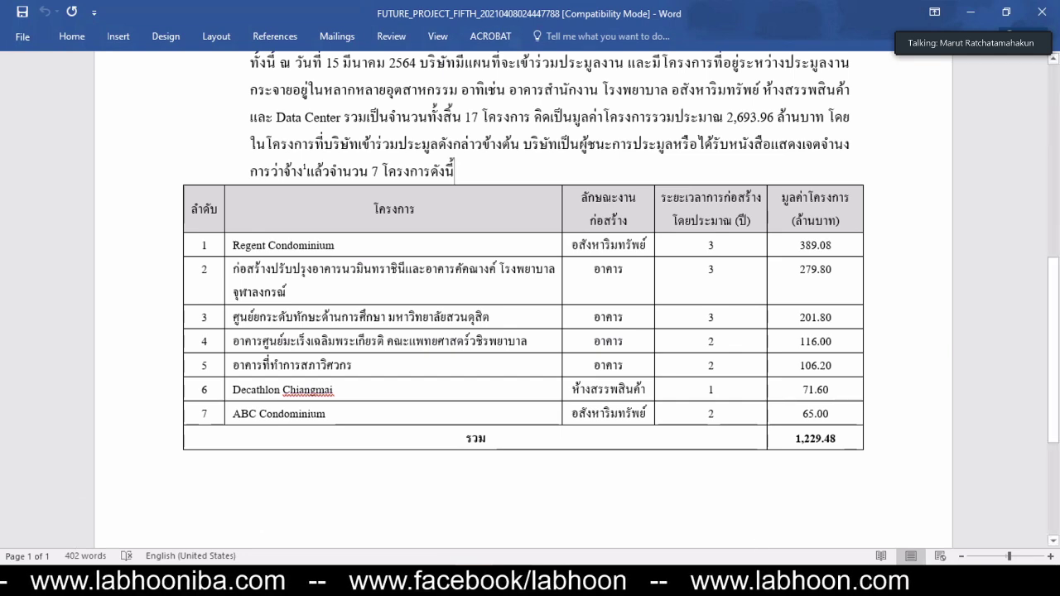
# Switch to PLE's fact sheet in Microsoft Edge and highlight its yearly net profit figures in the income statement
pyautogui.hotkey('alt', 'Tab')
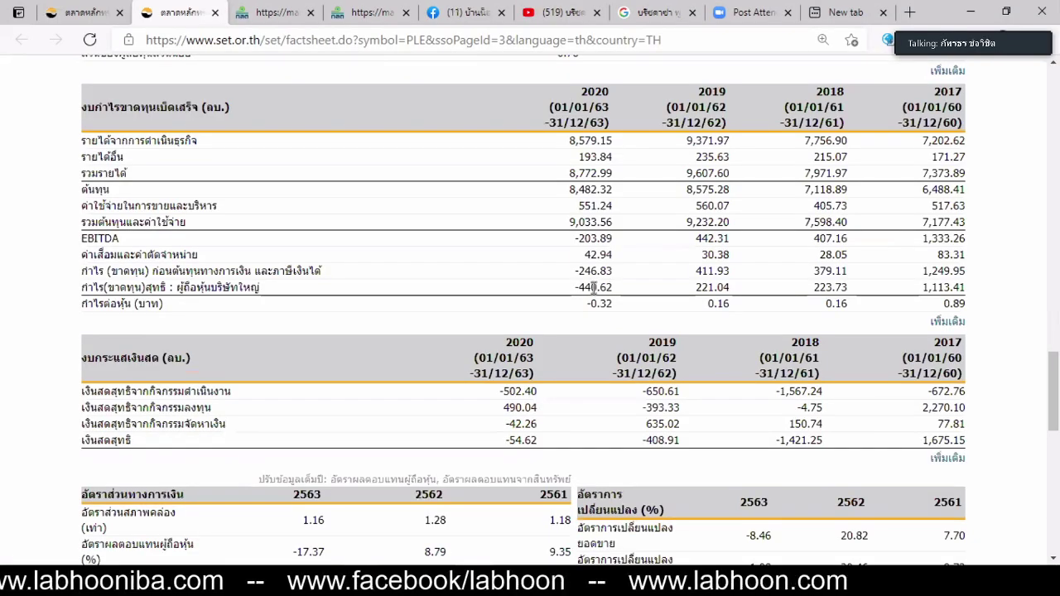
pyautogui.doubleClick(603, 289)
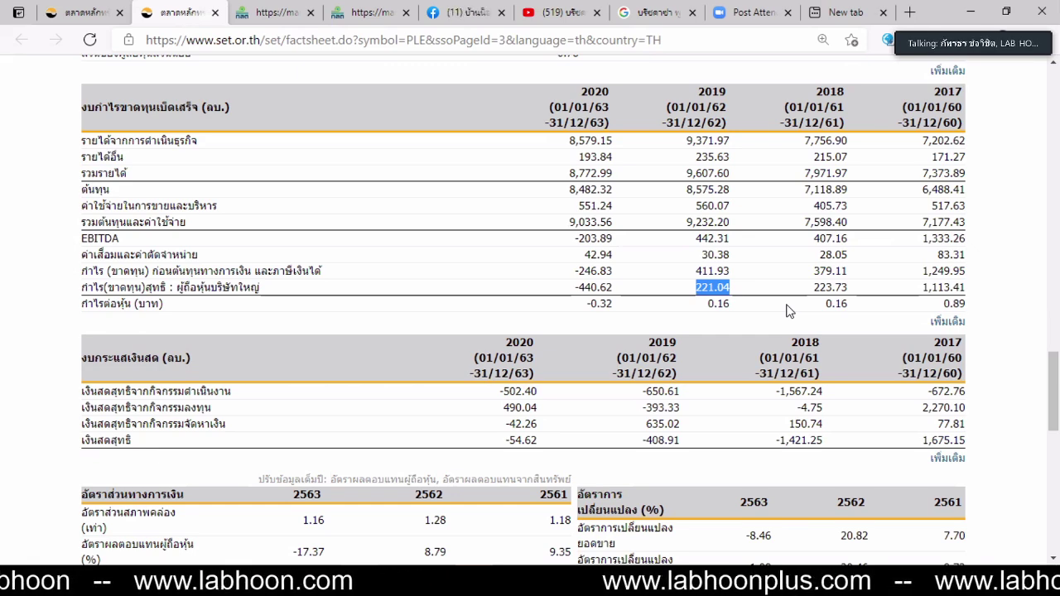
pyautogui.doubleClick(944, 288)
# Highlight PLE's net cash from operating activities for the years 2017 to 2020 in the cash flow statement
pyautogui.doubleClick(945, 392)
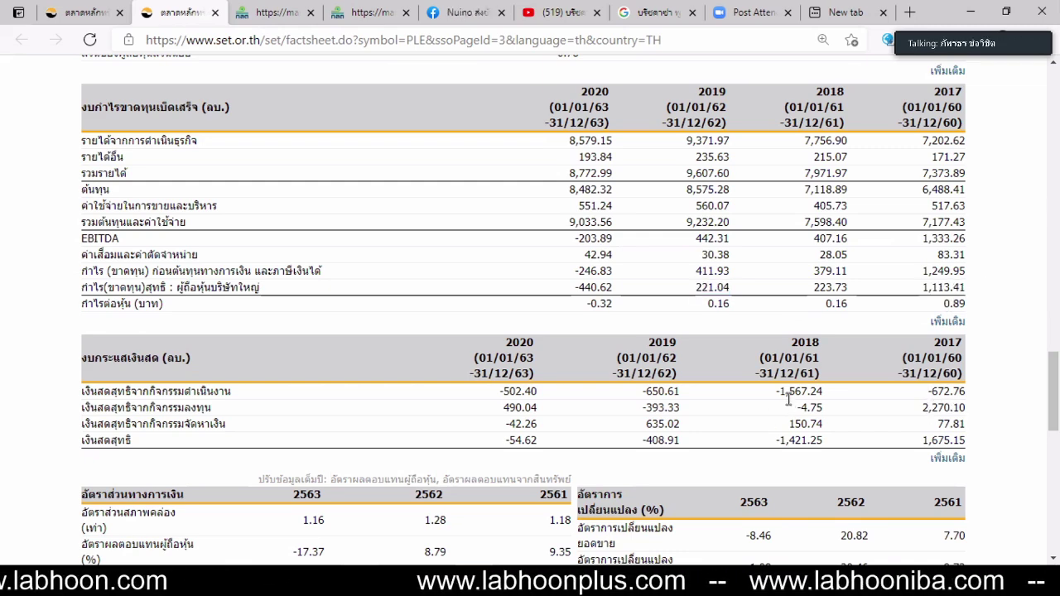
pyautogui.doubleClick(799, 392)
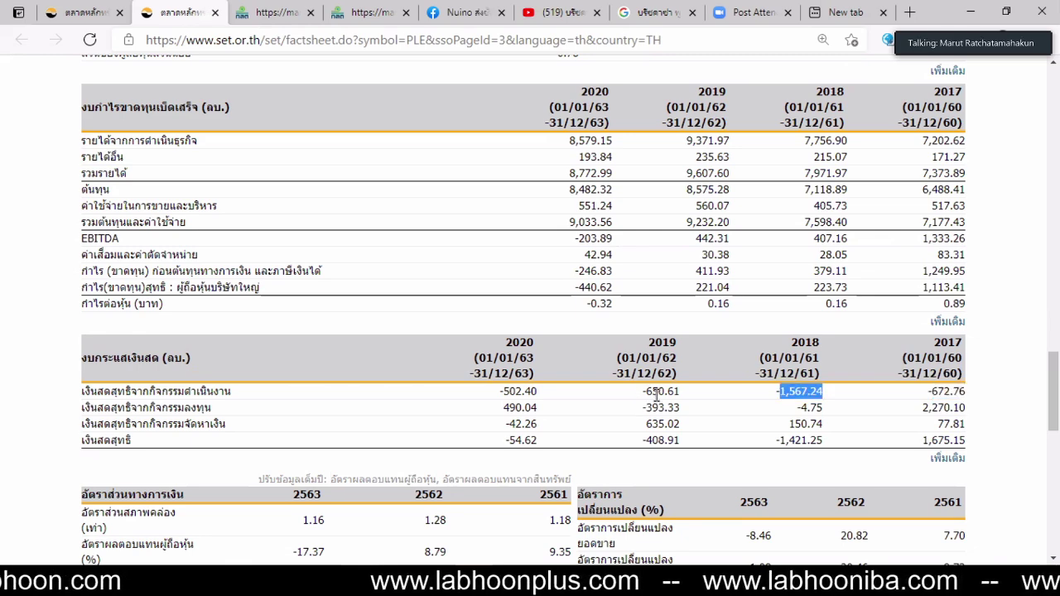
pyautogui.doubleClick(610, 391)
pyautogui.doubleClick(520, 391)
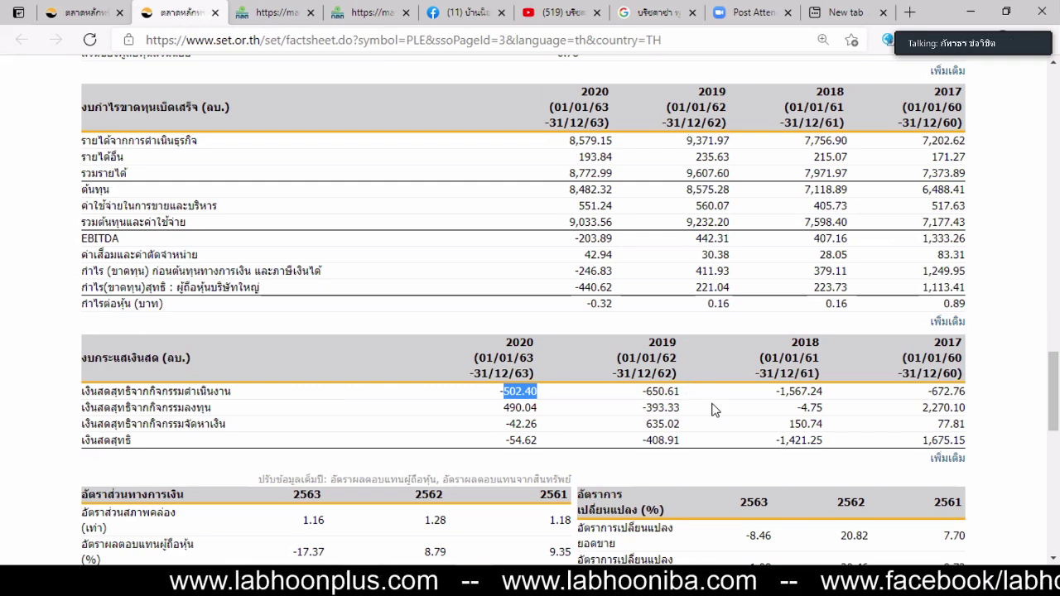
pyautogui.doubleClick(667, 391)
pyautogui.click(777, 400)
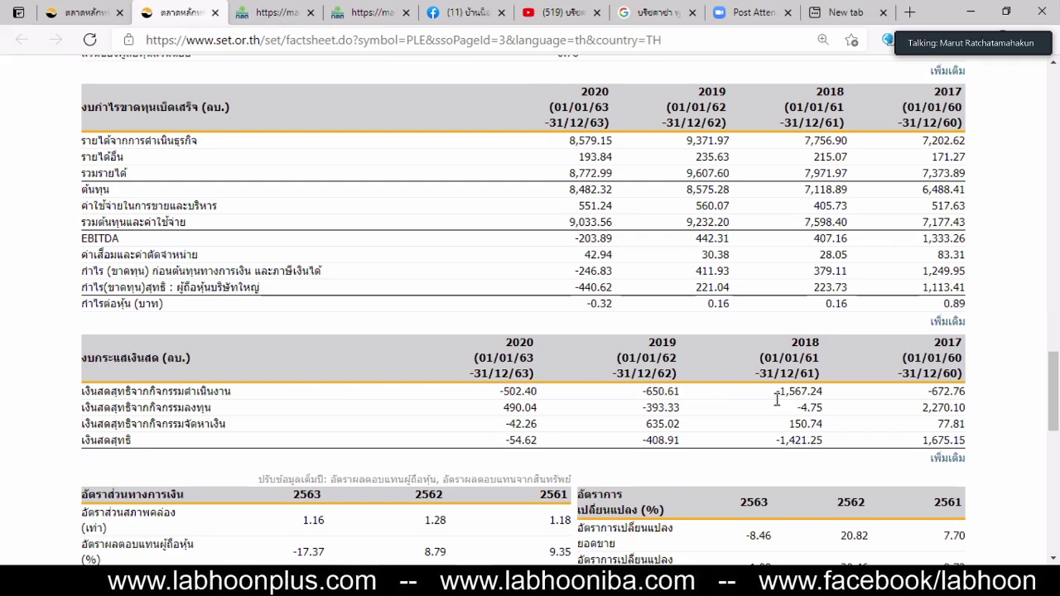
# Highlight PLE's 2018 net cash from operating activities, clear the highlight, and examine the balance sheet figures for 2017 to 2020
pyautogui.doubleClick(777, 400)
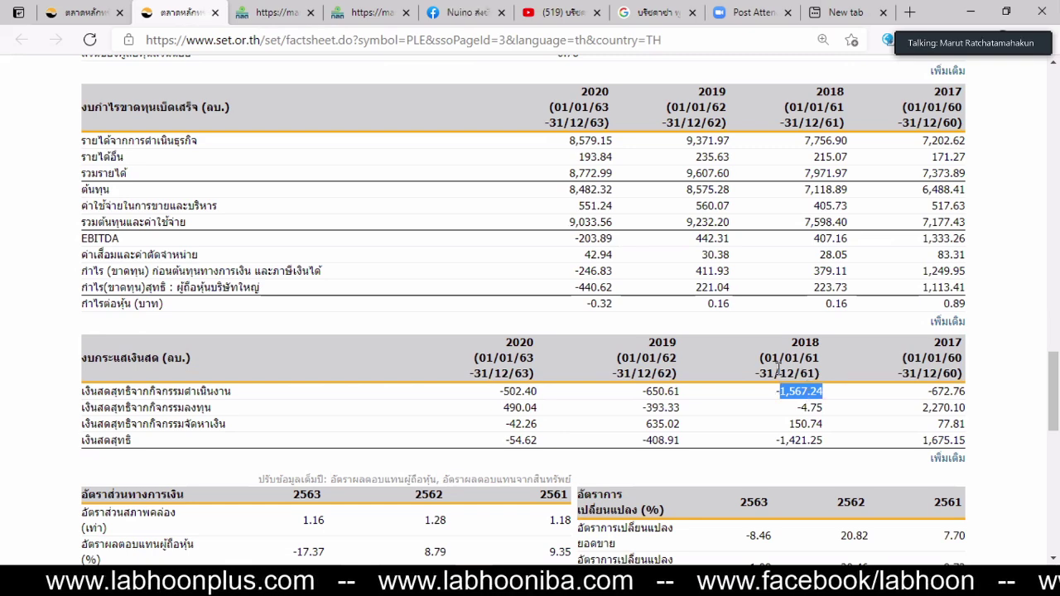
pyautogui.click(745, 392)
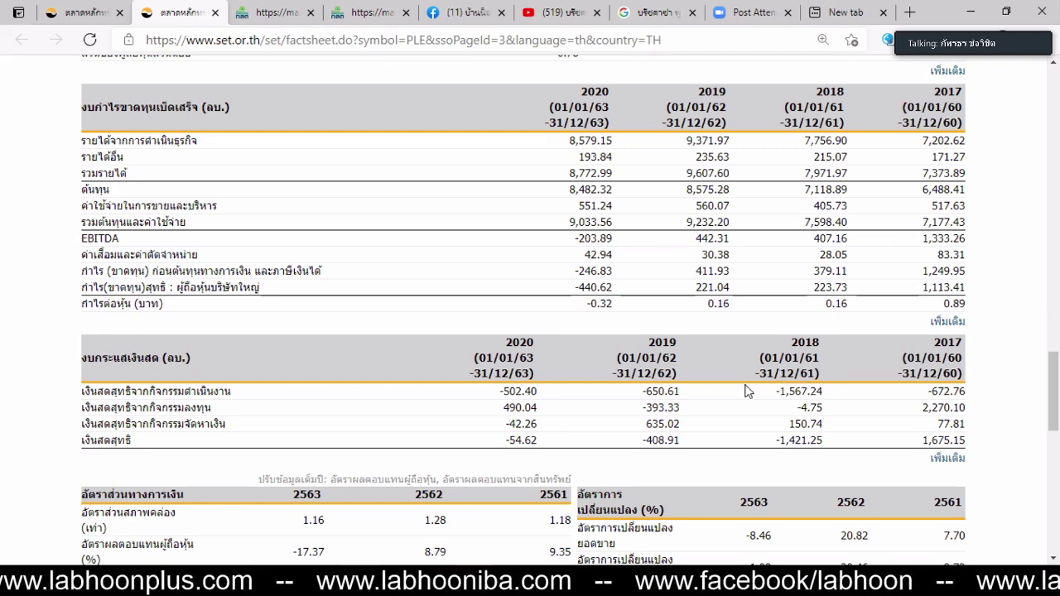
pyautogui.scroll(2, 745, 392)
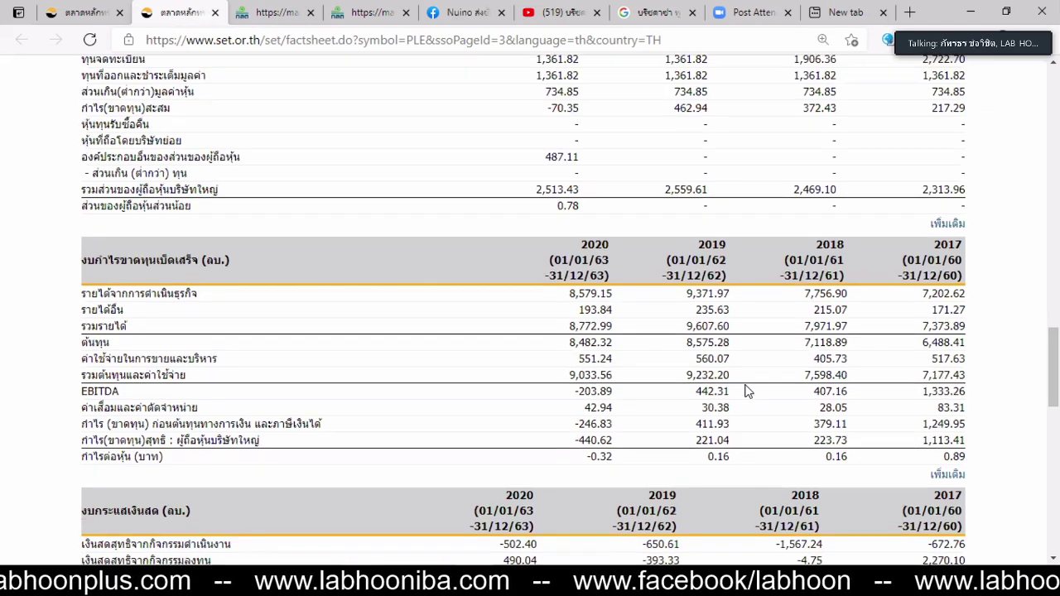
pyautogui.scroll(4, 745, 392)
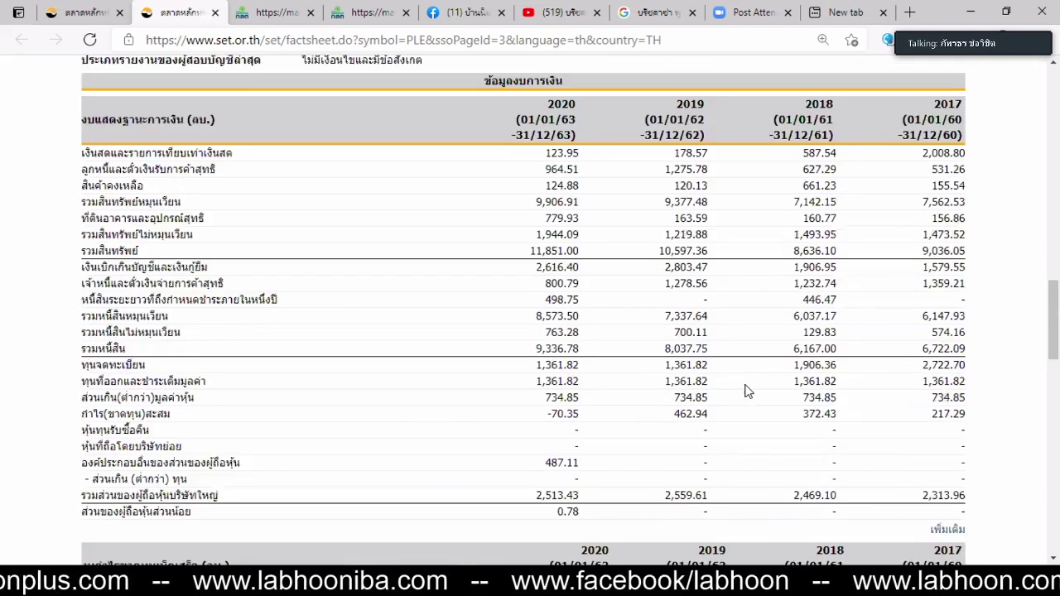
pyautogui.scroll(-1, 745, 392)
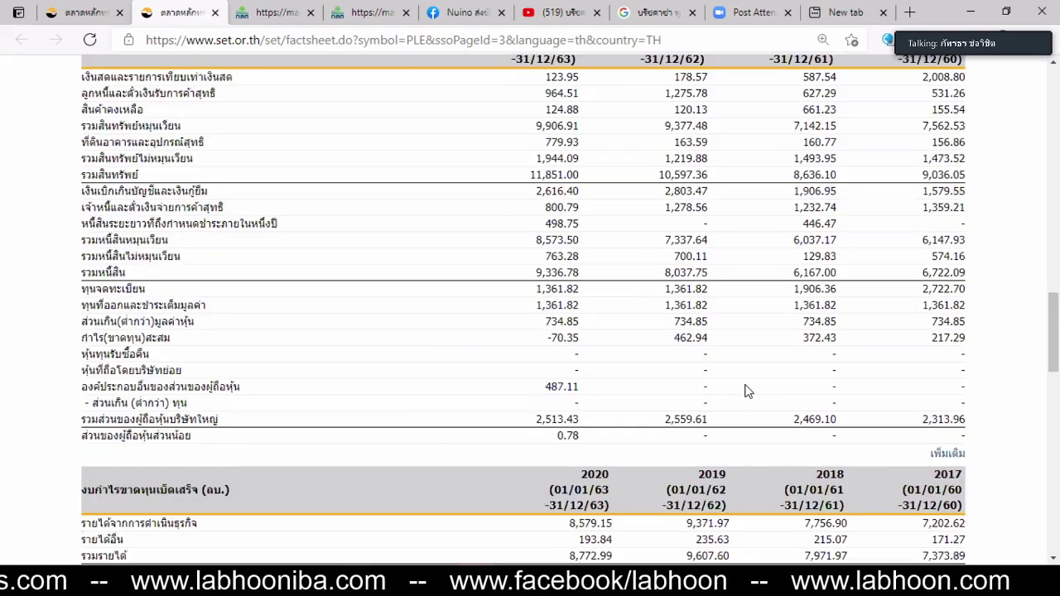
pyautogui.scroll(1, 746, 392)
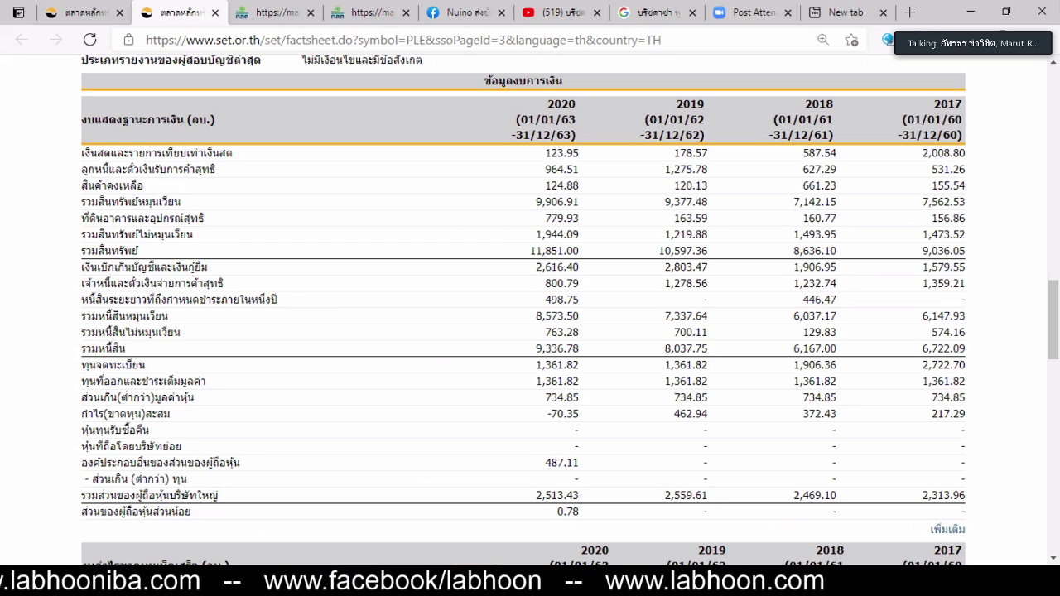
# Switch to the FUTURE_PROJECT document in Word to view the awarded projects table
pyautogui.moveTo(588, 584)
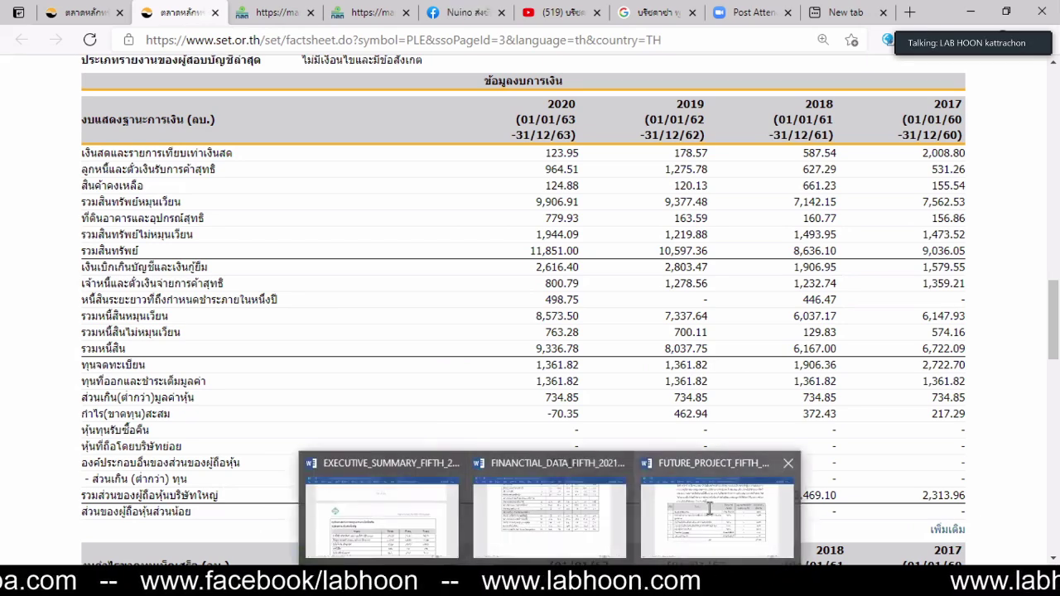
pyautogui.click(697, 537)
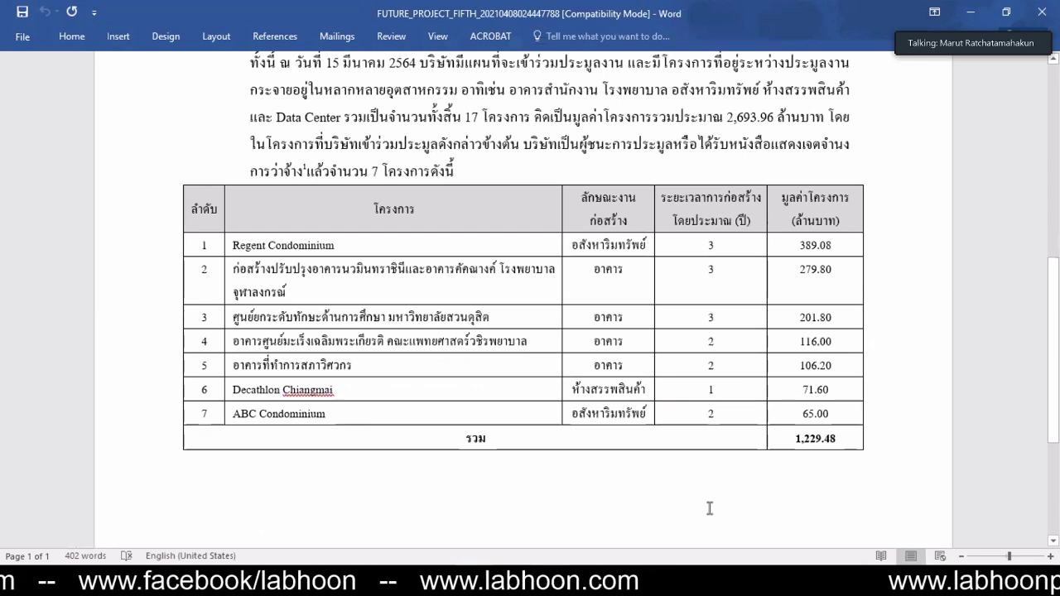